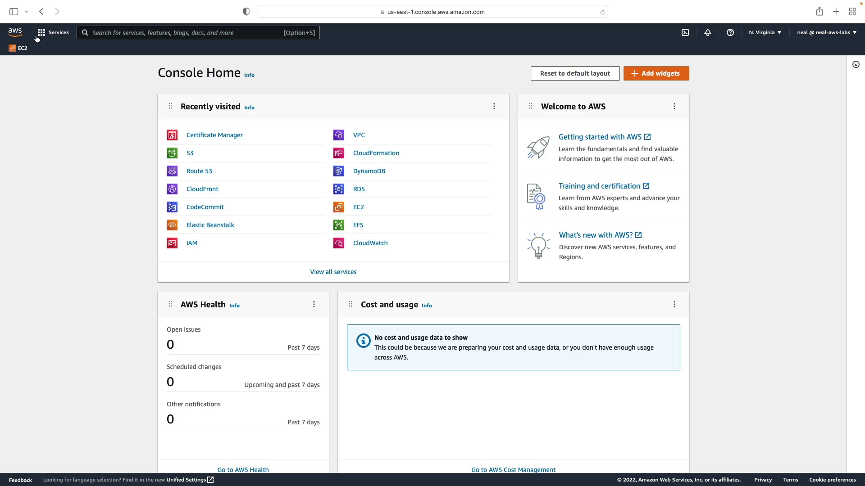
Search the console for 'ecs' and open Elastic Container Service.
{"action": "left_click", "coordinate": [107, 33]}
{"action": "type", "text": "ecs"}
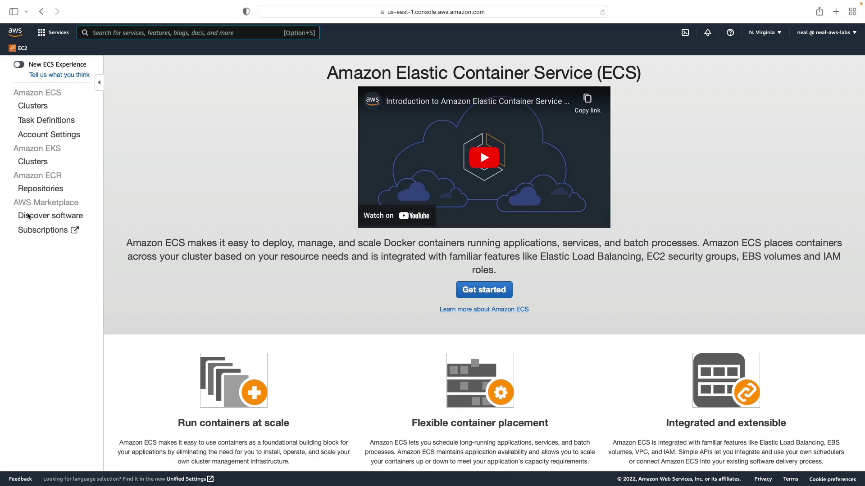
Turn on the New ECS Experience, dismiss its banner, and view the empty Clusters list.
{"action": "left_click", "coordinate": [20, 65]}
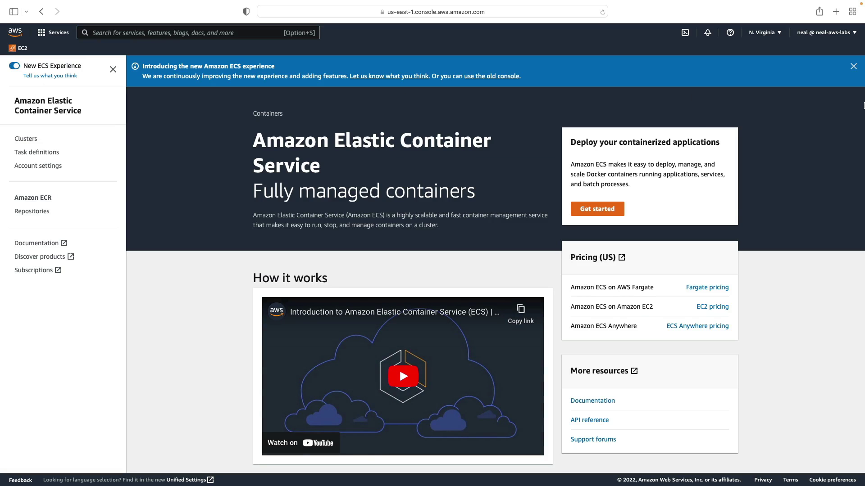
{"action": "left_click", "coordinate": [853, 66]}
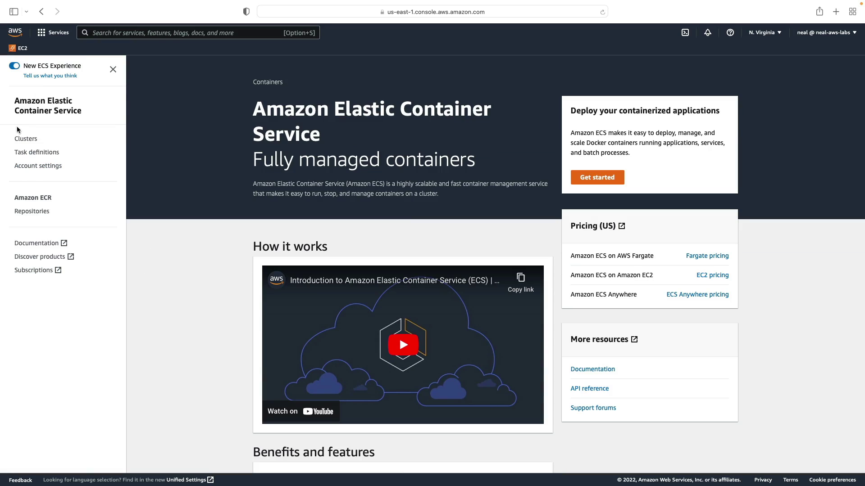
{"action": "left_click", "coordinate": [25, 139]}
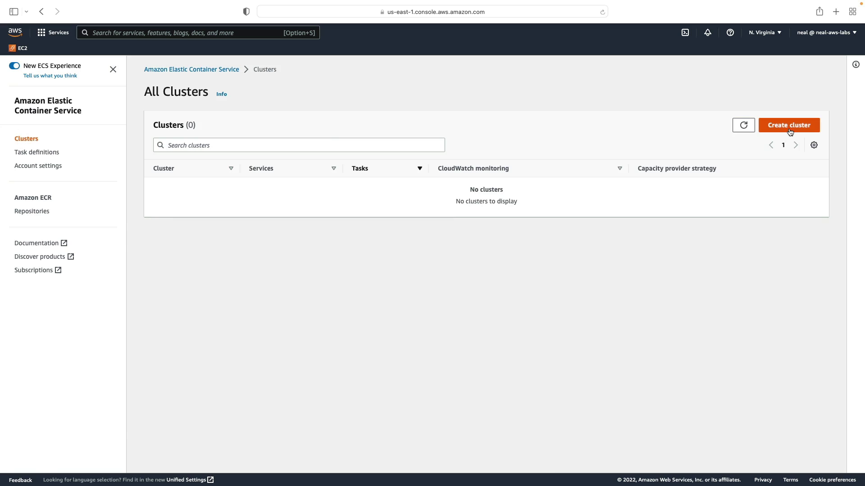
Submit a new cluster named MyFargateCluster with EC2 instances left unchecked.
{"action": "left_click", "coordinate": [788, 125]}
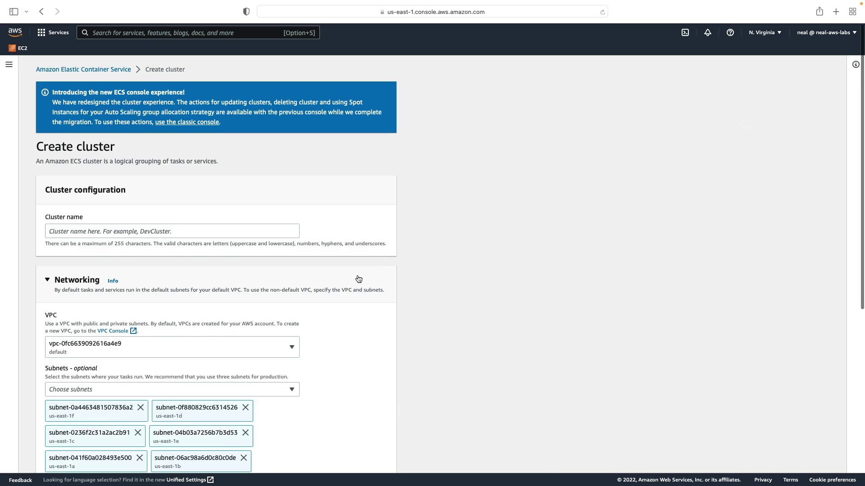
{"action": "scroll", "coordinate": [358, 275], "scroll_direction": "down", "scroll_amount": 3}
{"action": "left_click", "coordinate": [68, 162]}
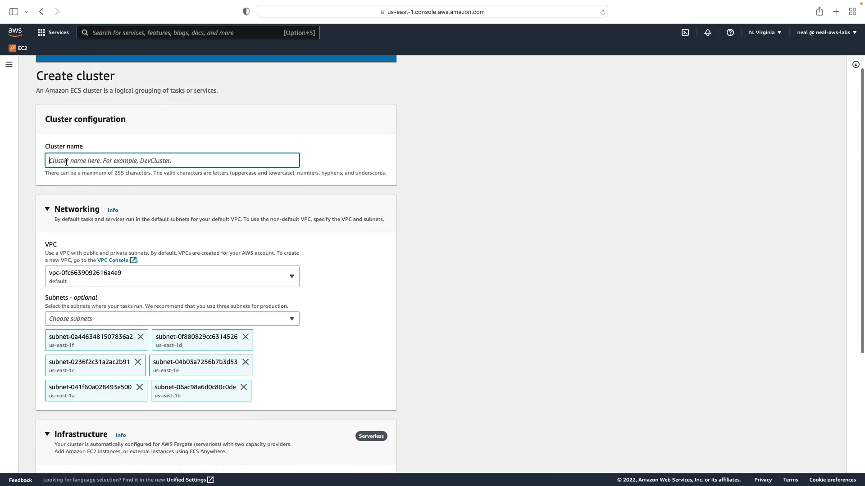
{"action": "type", "text": "MyFarge"}
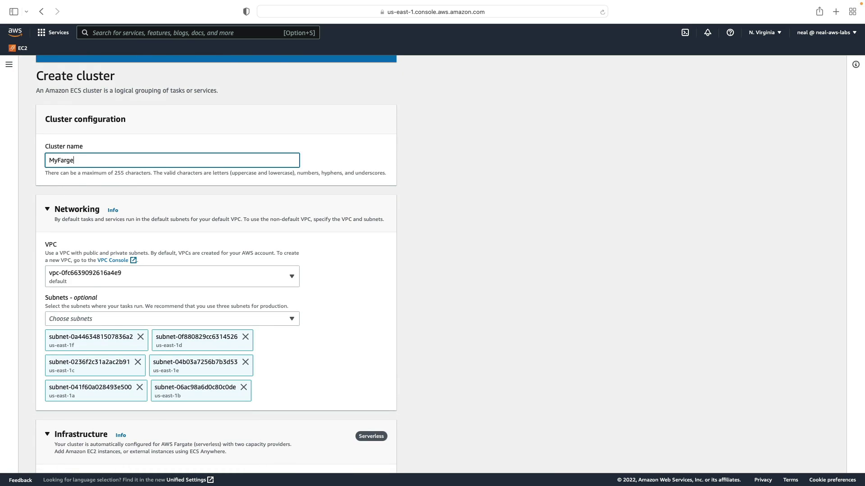
{"action": "type", "text": "teCluster"}
{"action": "scroll", "coordinate": [187, 226], "scroll_direction": "down", "scroll_amount": 5}
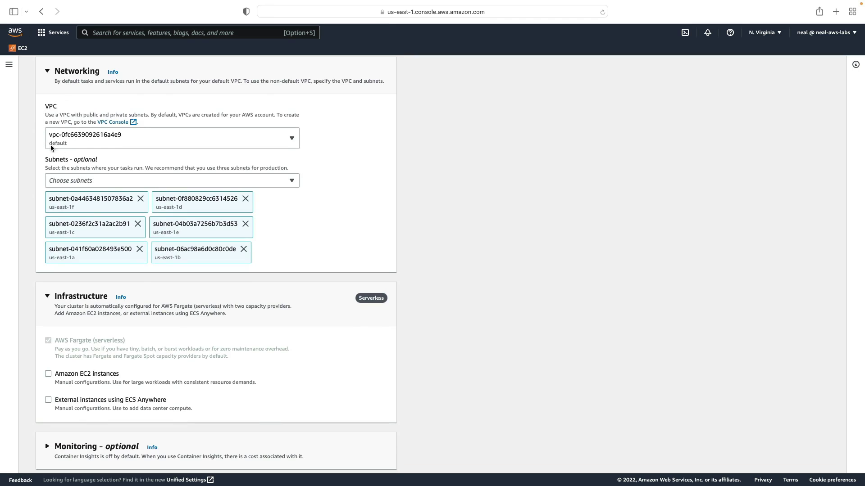
{"action": "scroll", "coordinate": [49, 257], "scroll_direction": "down", "scroll_amount": 2}
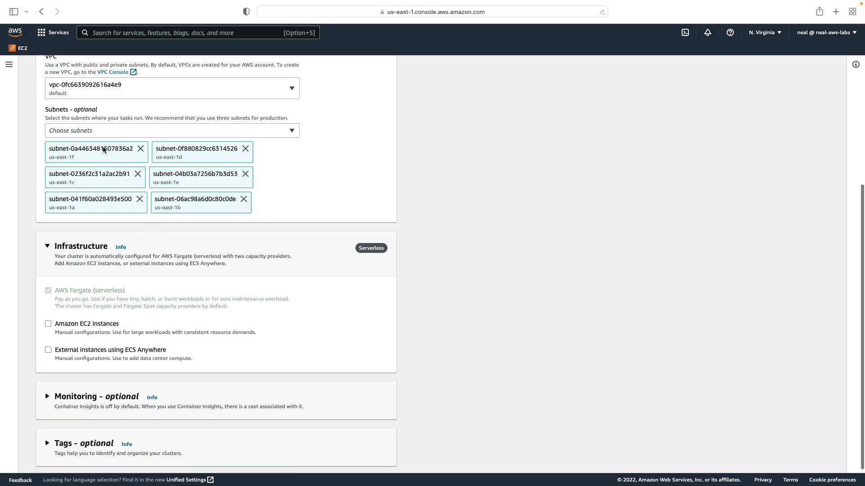
{"action": "scroll", "coordinate": [140, 212], "scroll_direction": "down", "scroll_amount": 2}
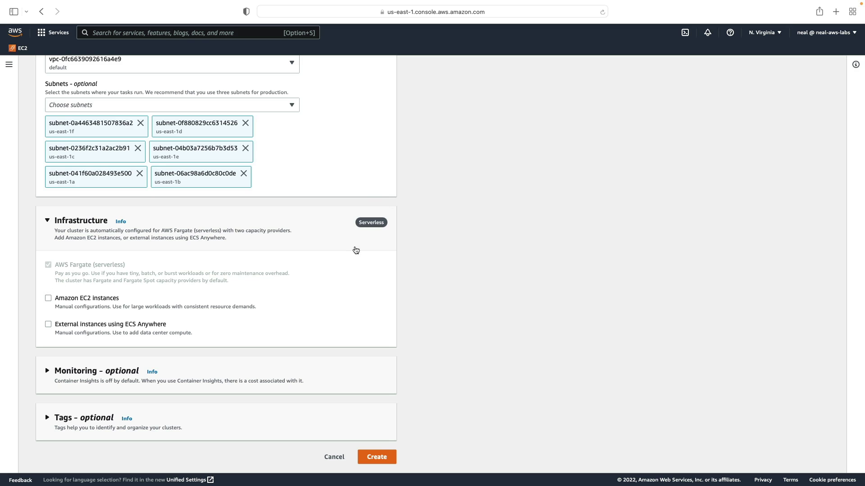
{"action": "left_click", "coordinate": [48, 298]}
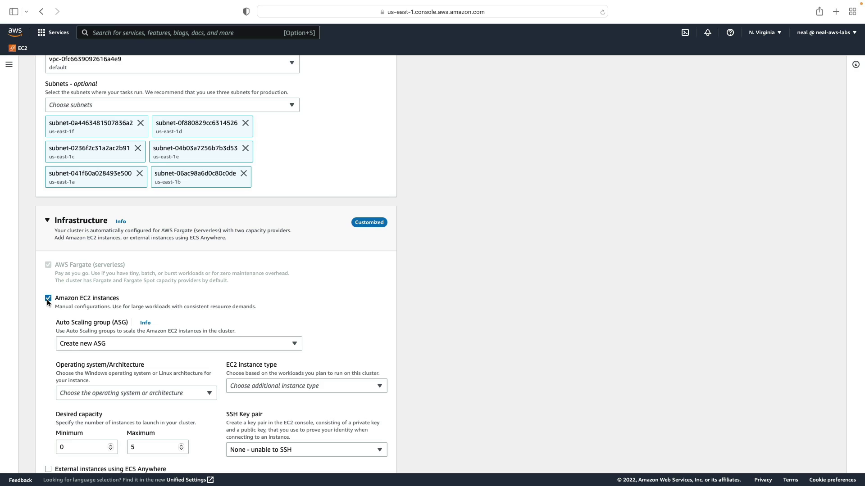
{"action": "left_click", "coordinate": [47, 299]}
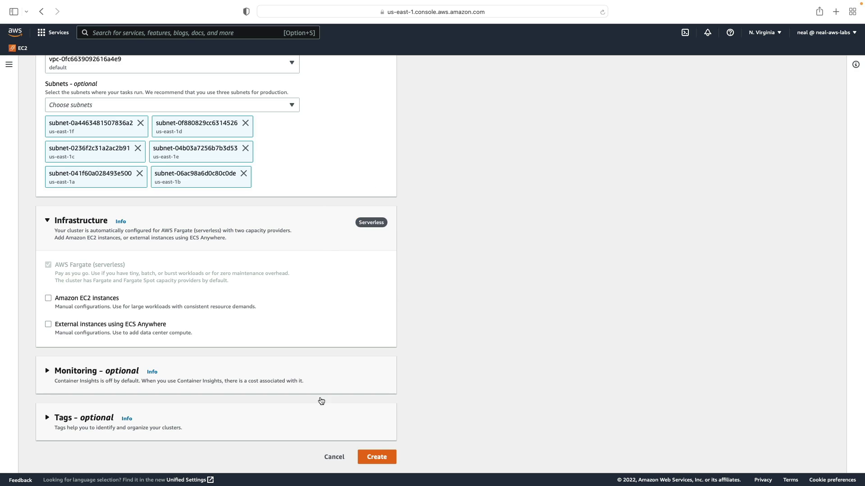
{"action": "left_click", "coordinate": [378, 457]}
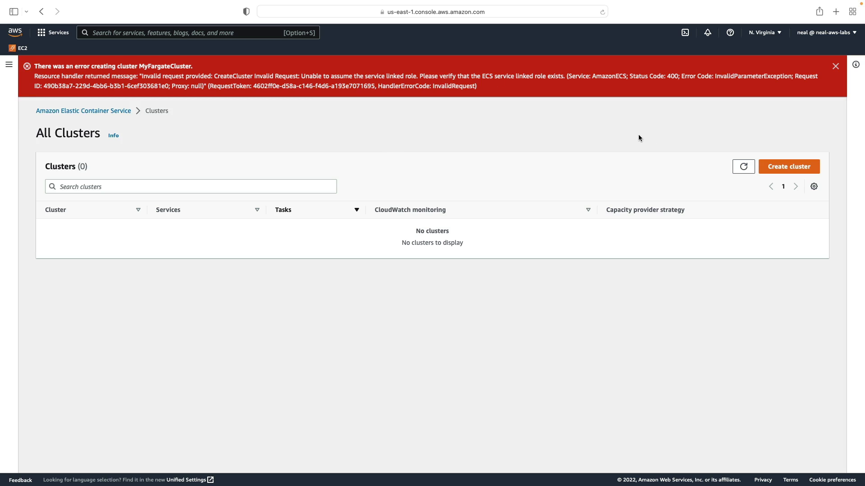
Dismiss the red service-linked role error banner on All Clusters.
{"action": "left_click", "coordinate": [835, 66]}
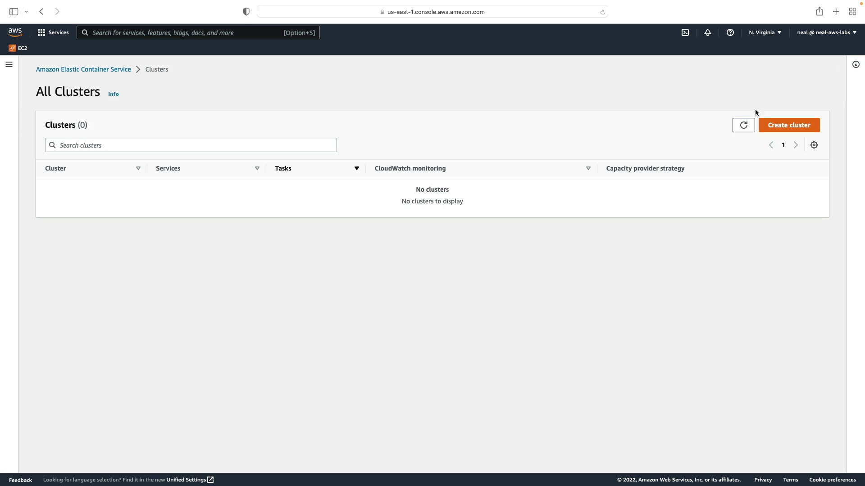
Create cluster MyFargateCluster again with Fargate as the only infrastructure.
{"action": "left_click", "coordinate": [789, 125]}
{"action": "left_click", "coordinate": [98, 230]}
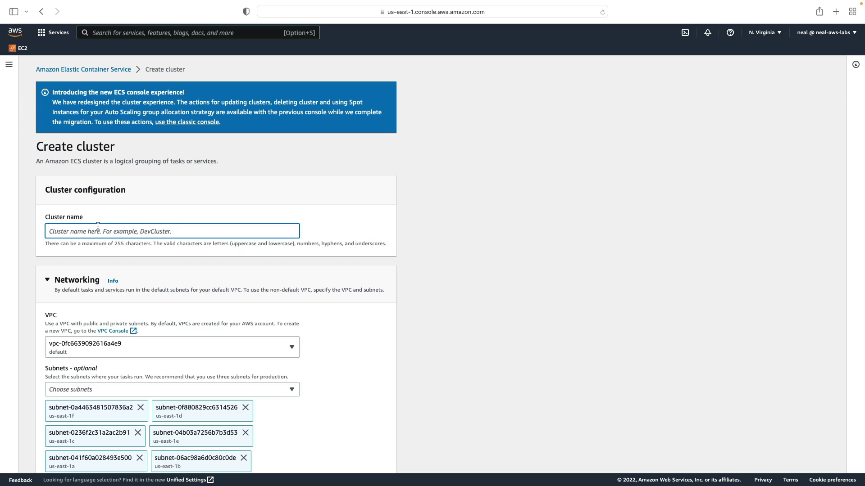
{"action": "type", "text": "My"}
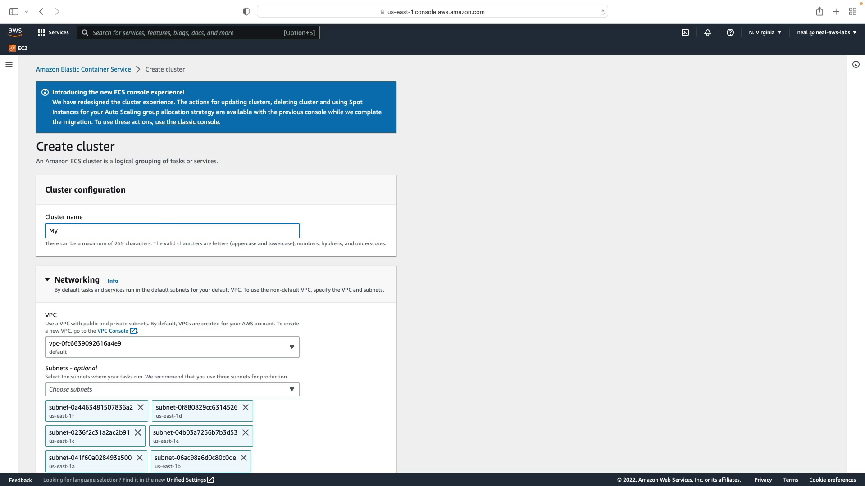
{"action": "type", "text": "Fargate"}
{"action": "type", "text": "Cluster"}
{"action": "scroll", "coordinate": [140, 303], "scroll_direction": "down", "scroll_amount": 10}
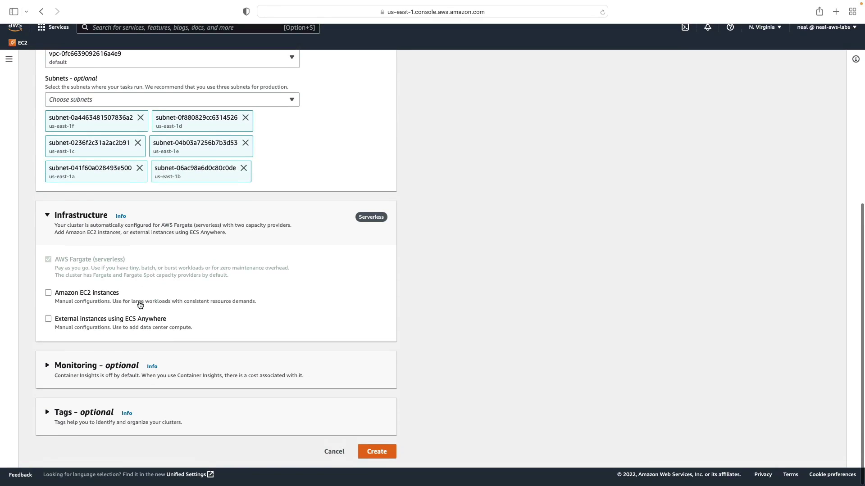
{"action": "left_click", "coordinate": [375, 452]}
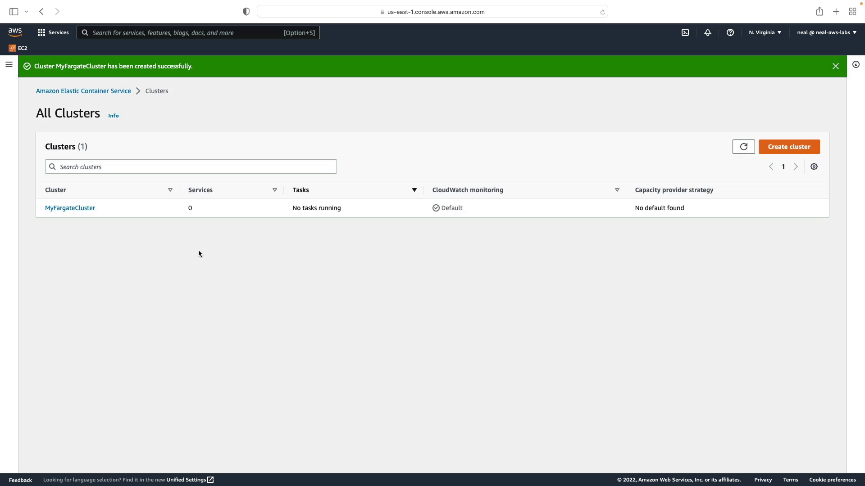
Check MyFargateCluster's empty services and Tasks tab, then return to the ECS home page.
{"action": "left_click", "coordinate": [61, 208]}
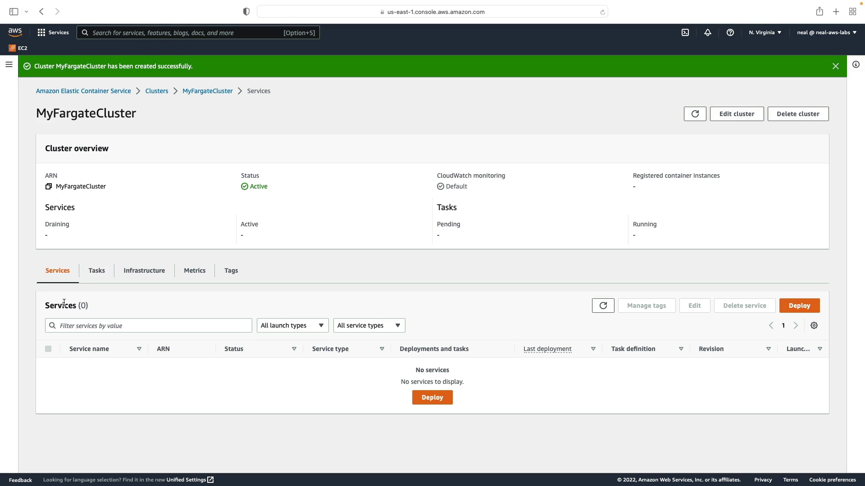
{"action": "left_click", "coordinate": [96, 270]}
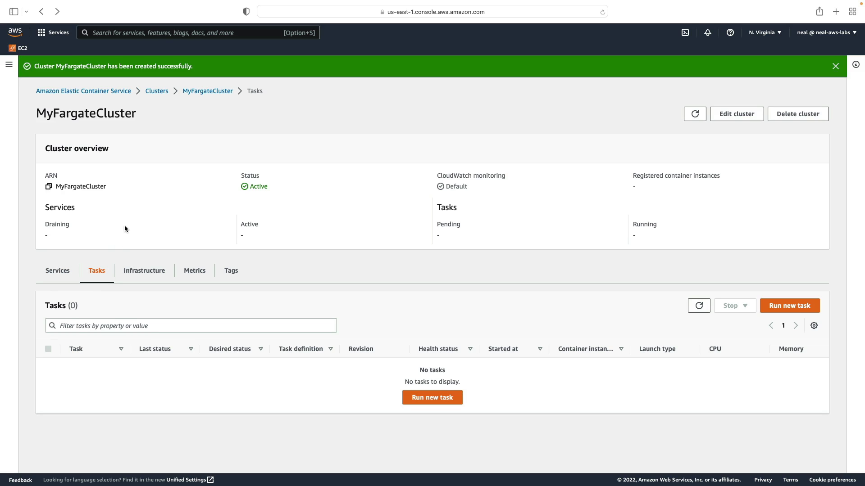
{"action": "left_click", "coordinate": [109, 91]}
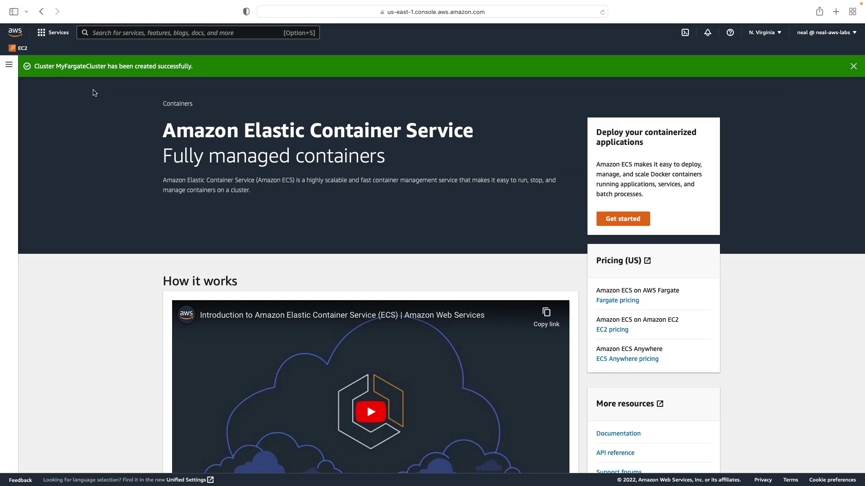
Define task family MyNginx with container nginx using the nginx image URI.
{"action": "left_click", "coordinate": [10, 66]}
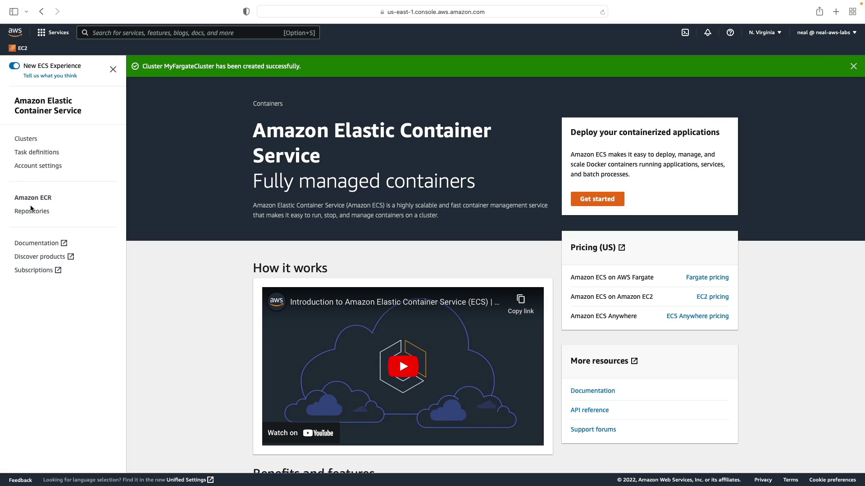
{"action": "left_click", "coordinate": [35, 153]}
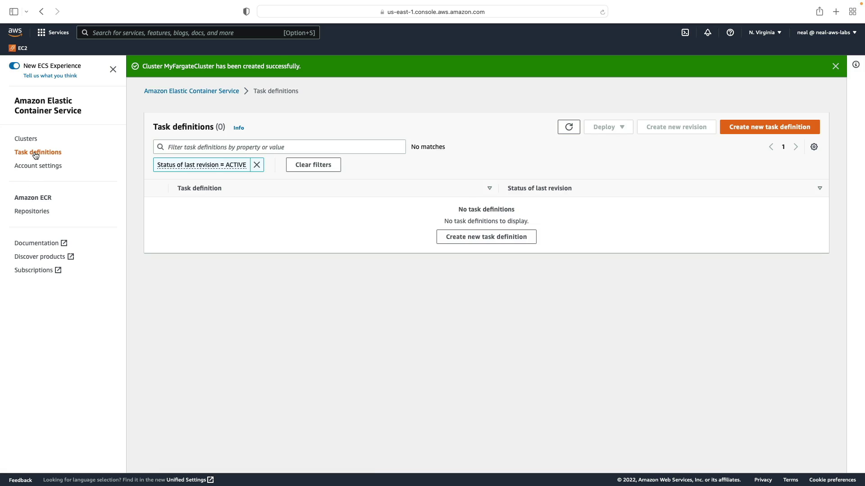
{"action": "left_click", "coordinate": [769, 127]}
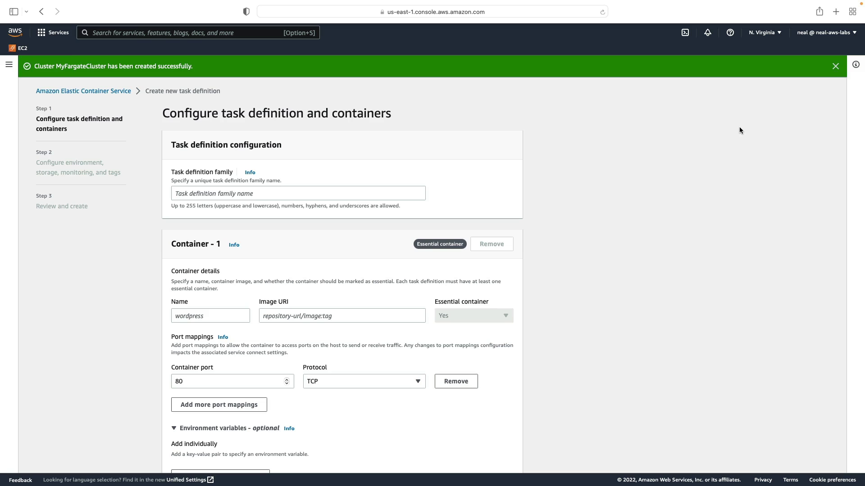
{"action": "left_click", "coordinate": [193, 194]}
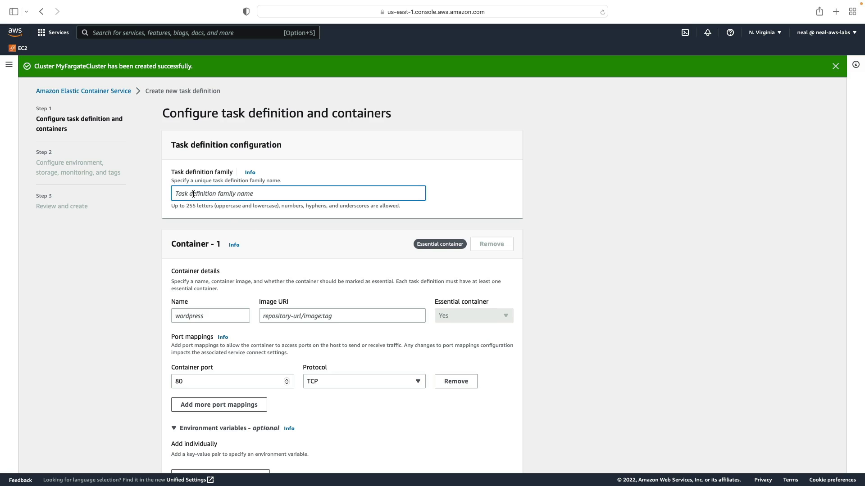
{"action": "type", "text": "MyNginx"}
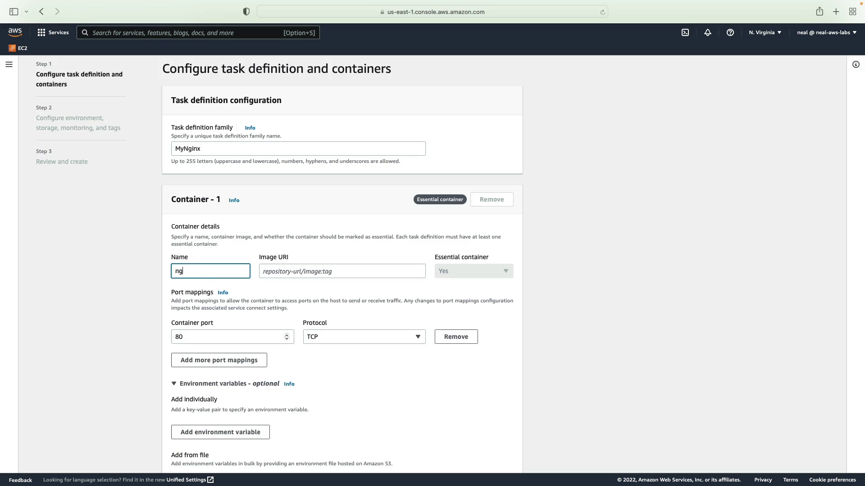
{"action": "type", "text": "ginx"}
{"action": "left_click", "coordinate": [275, 271]}
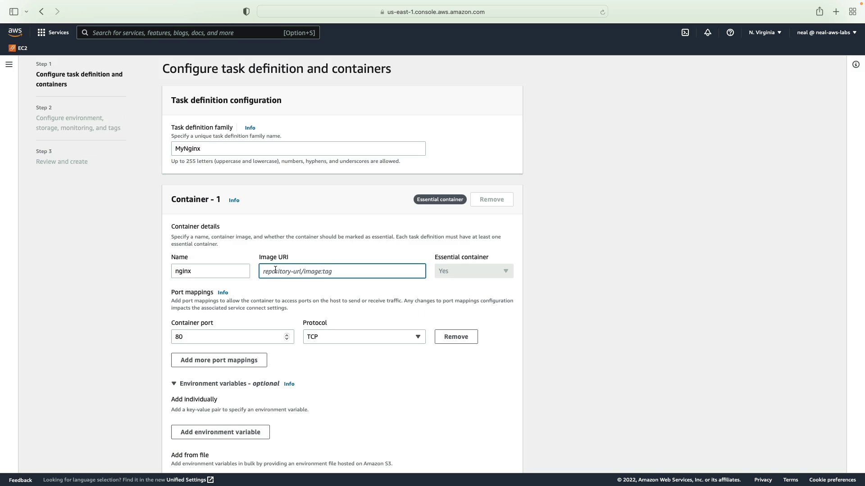
{"action": "type", "text": "nginx"}
{"action": "scroll", "coordinate": [270, 304], "scroll_direction": "down", "scroll_amount": 3}
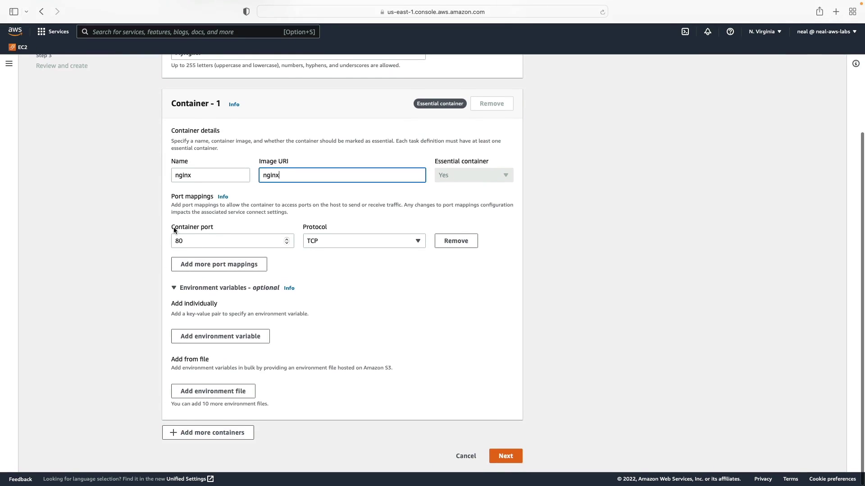
{"action": "left_click", "coordinate": [505, 456]}
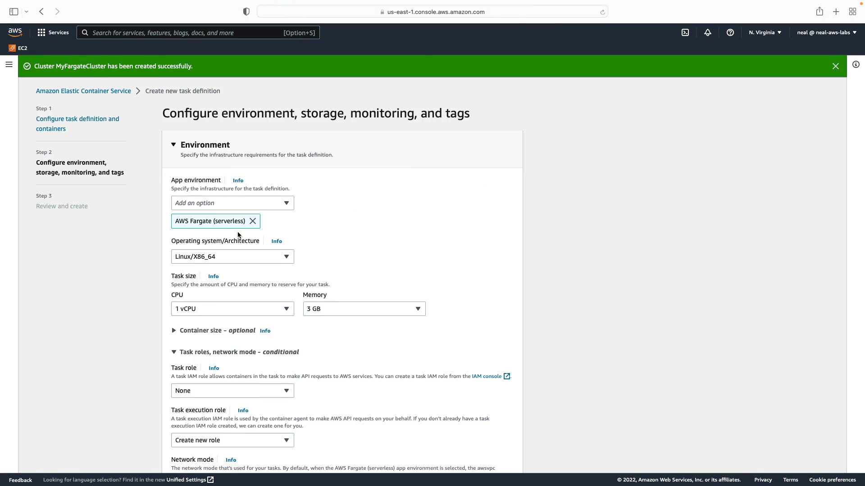
{"action": "scroll", "coordinate": [238, 232], "scroll_direction": "down", "scroll_amount": 3}
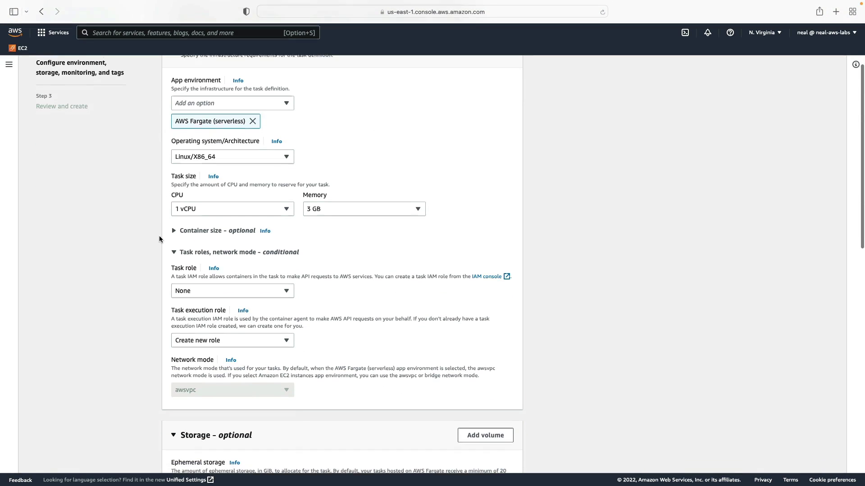
{"action": "scroll", "coordinate": [160, 238], "scroll_direction": "down", "scroll_amount": 1}
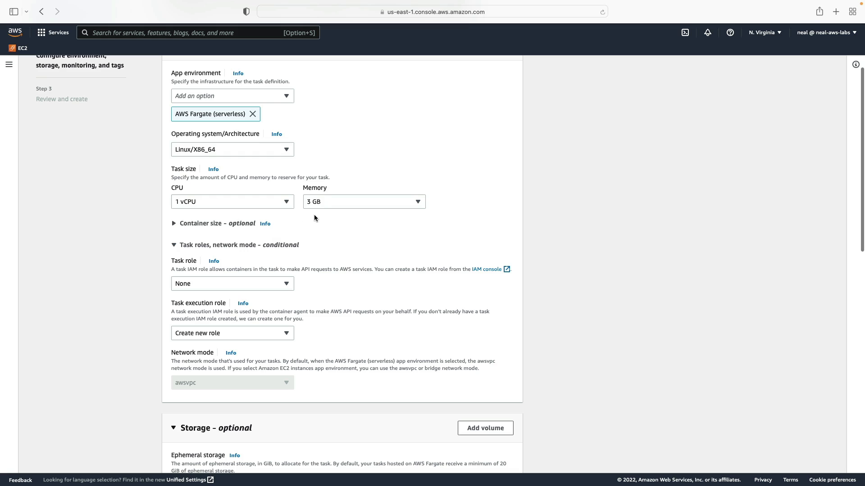
{"action": "scroll", "coordinate": [315, 214], "scroll_direction": "down", "scroll_amount": 2}
{"action": "scroll", "coordinate": [315, 215], "scroll_direction": "down", "scroll_amount": 2}
{"action": "scroll", "coordinate": [315, 215], "scroll_direction": "down", "scroll_amount": 2}
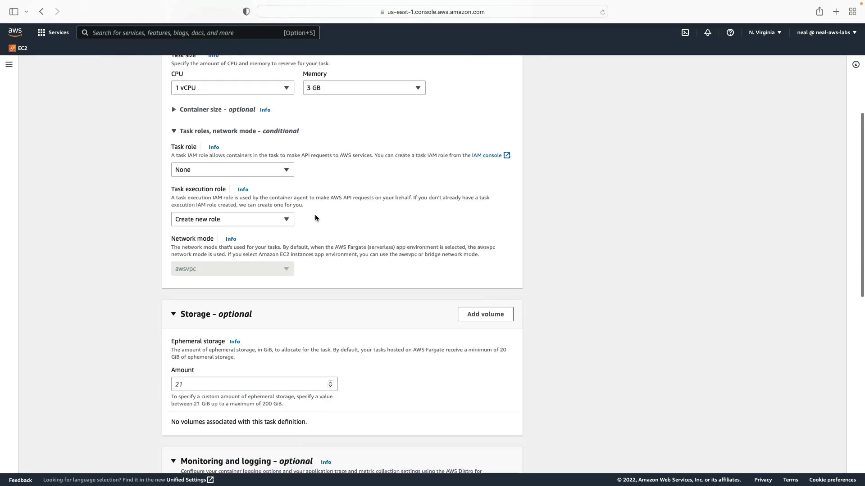
{"action": "scroll", "coordinate": [314, 214], "scroll_direction": "down", "scroll_amount": 2}
{"action": "scroll", "coordinate": [315, 215], "scroll_direction": "down", "scroll_amount": 1}
{"action": "scroll", "coordinate": [315, 214], "scroll_direction": "up", "scroll_amount": 2}
{"action": "scroll", "coordinate": [314, 213], "scroll_direction": "down", "scroll_amount": 1}
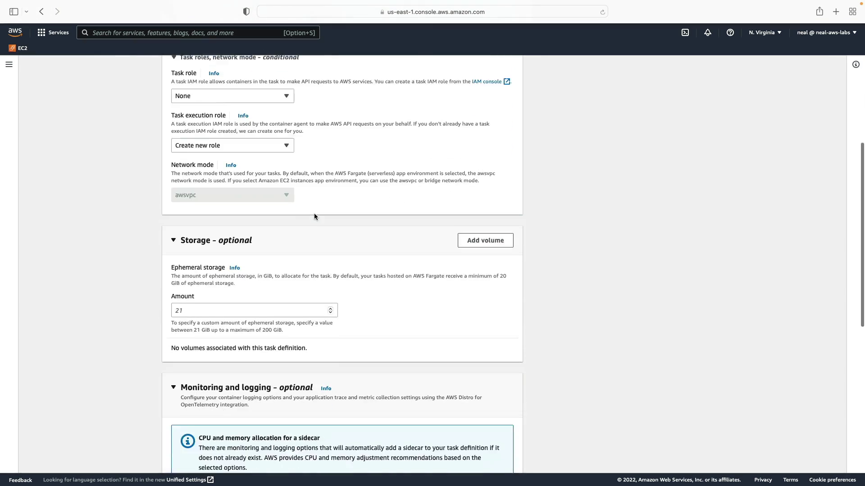
{"action": "scroll", "coordinate": [315, 213], "scroll_direction": "down", "scroll_amount": 3}
{"action": "scroll", "coordinate": [314, 213], "scroll_direction": "down", "scroll_amount": 5}
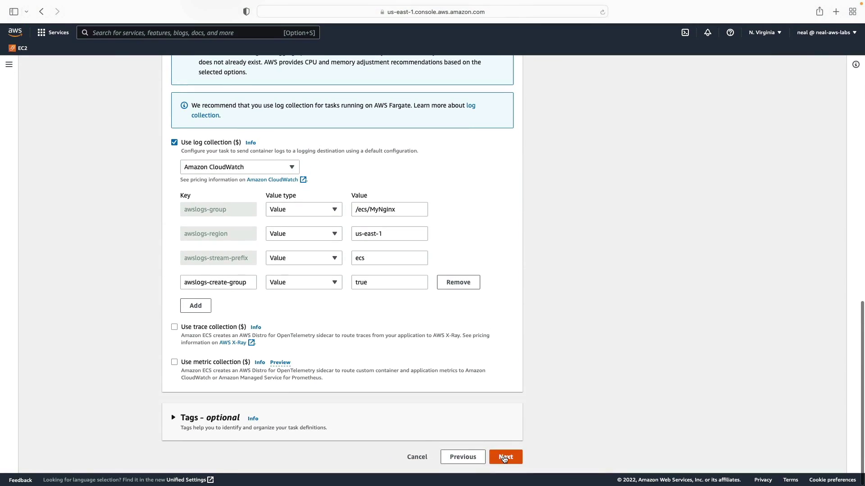
Create MyNginx revision 1 with default Fargate settings and open MyFargateCluster's run-task form.
{"action": "left_click", "coordinate": [505, 457]}
{"action": "scroll", "coordinate": [503, 455], "scroll_direction": "down", "scroll_amount": 10}
{"action": "left_click", "coordinate": [504, 457]}
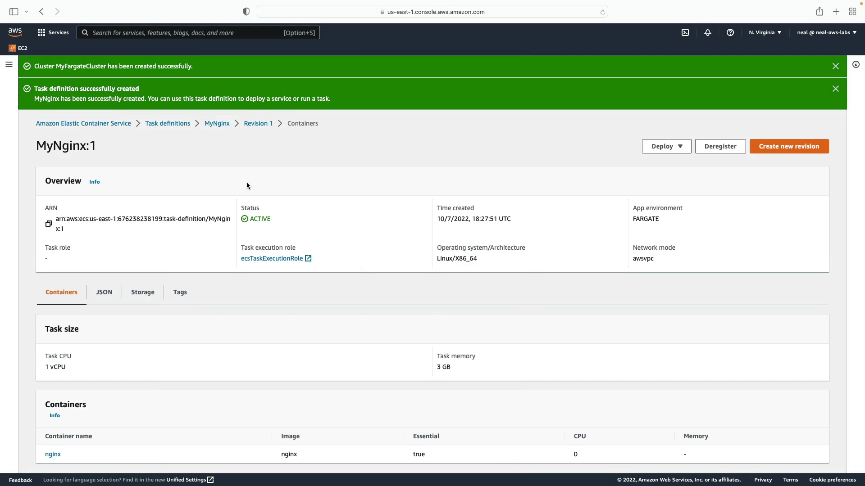
{"action": "left_click", "coordinate": [9, 64]}
{"action": "left_click", "coordinate": [26, 139]}
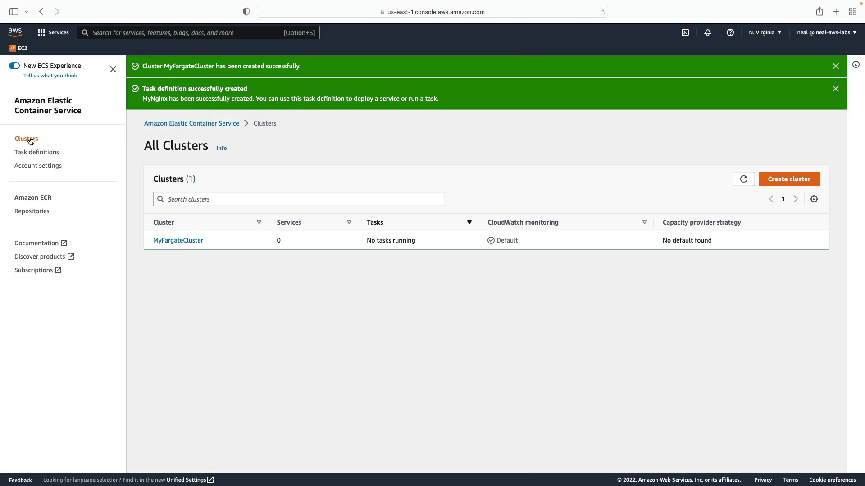
{"action": "left_click", "coordinate": [177, 241]}
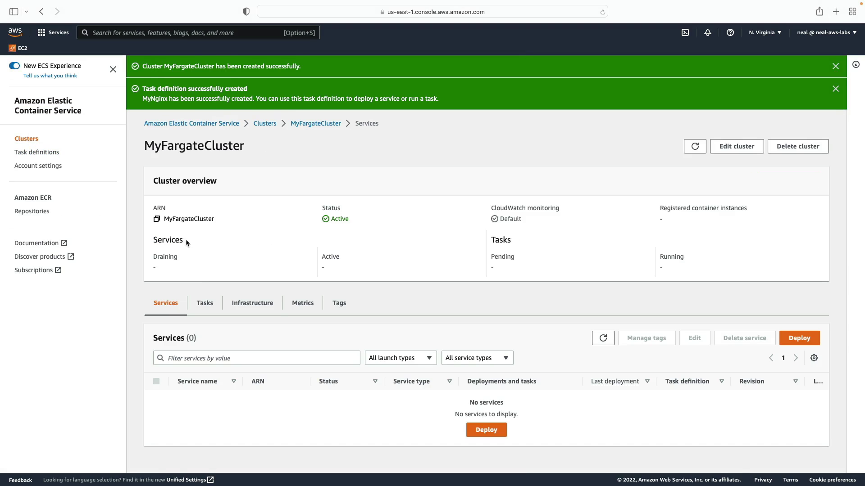
{"action": "left_click", "coordinate": [205, 303]}
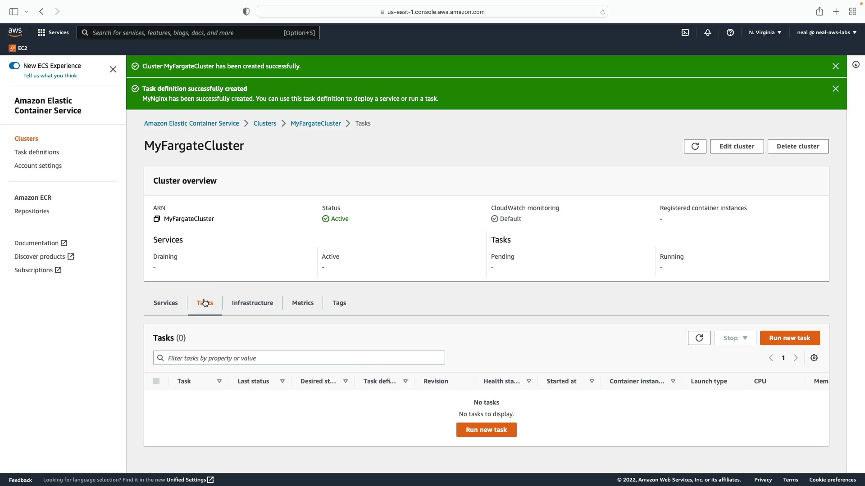
{"action": "left_click", "coordinate": [485, 430]}
{"action": "scroll", "coordinate": [225, 315], "scroll_direction": "down", "scroll_amount": 3}
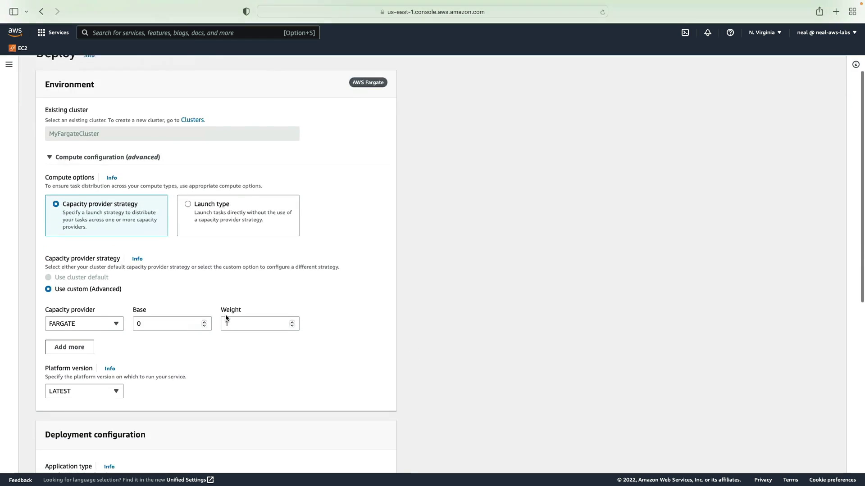
{"action": "scroll", "coordinate": [225, 315], "scroll_direction": "down", "scroll_amount": 3}
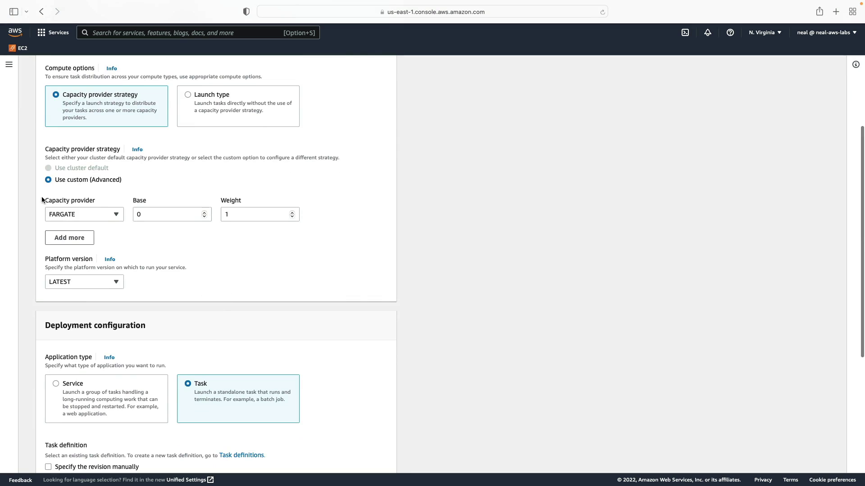
{"action": "scroll", "coordinate": [42, 230], "scroll_direction": "down", "scroll_amount": 5}
{"action": "scroll", "coordinate": [55, 250], "scroll_direction": "down", "scroll_amount": 5}
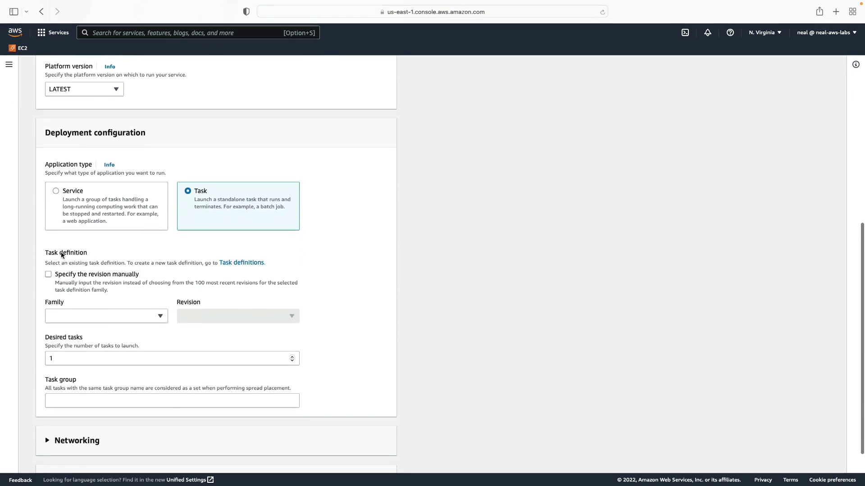
{"action": "scroll", "coordinate": [61, 254], "scroll_direction": "down", "scroll_amount": 2}
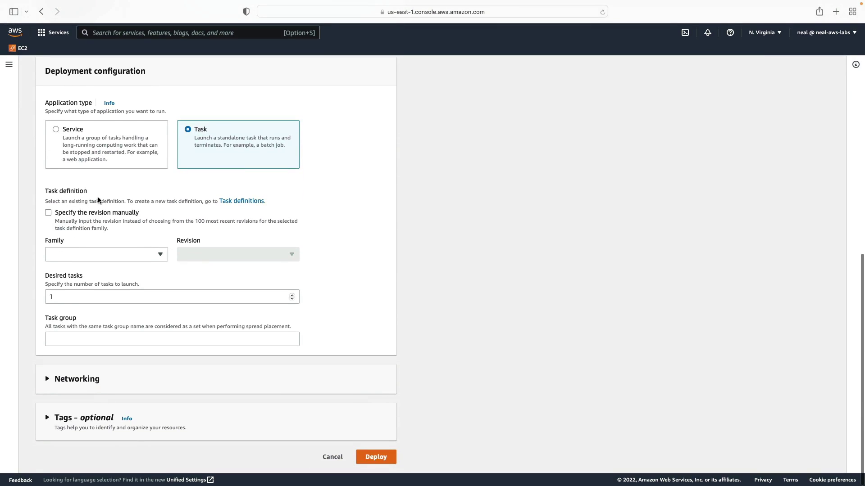
Run a task from the MyNginx definition with FARGATE launch type on MyFargateCluster.
{"action": "left_click", "coordinate": [86, 255]}
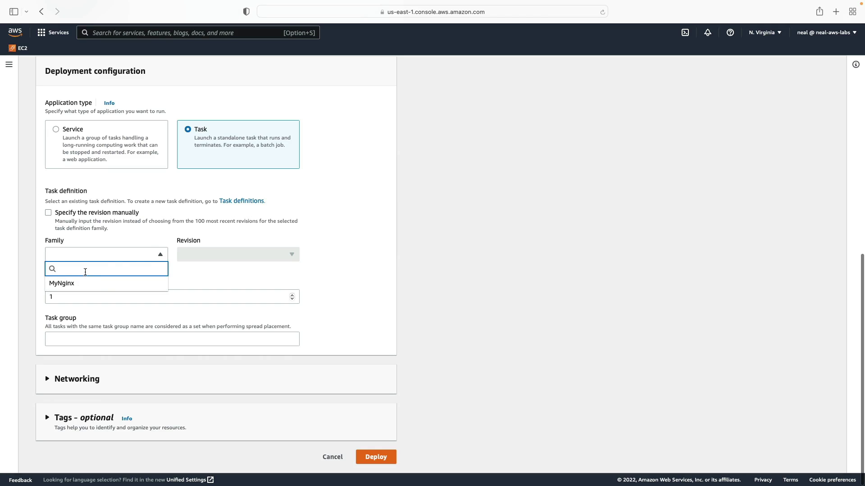
{"action": "left_click", "coordinate": [65, 284]}
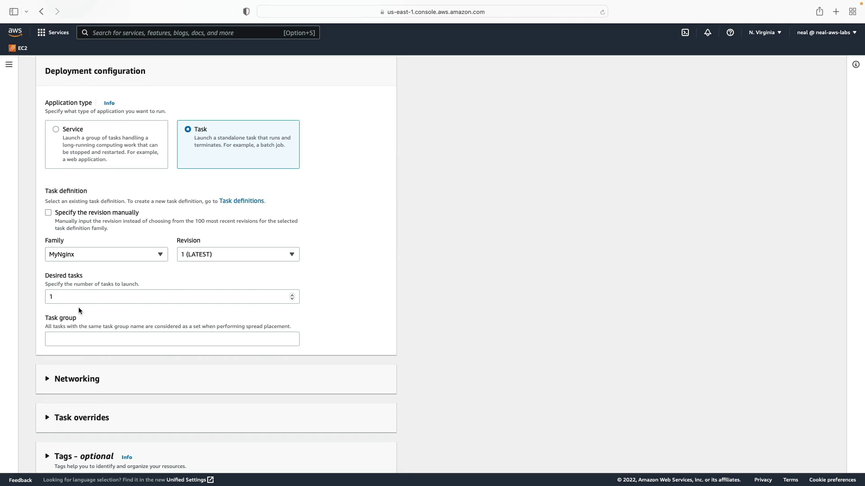
{"action": "scroll", "coordinate": [81, 311], "scroll_direction": "down", "scroll_amount": 2}
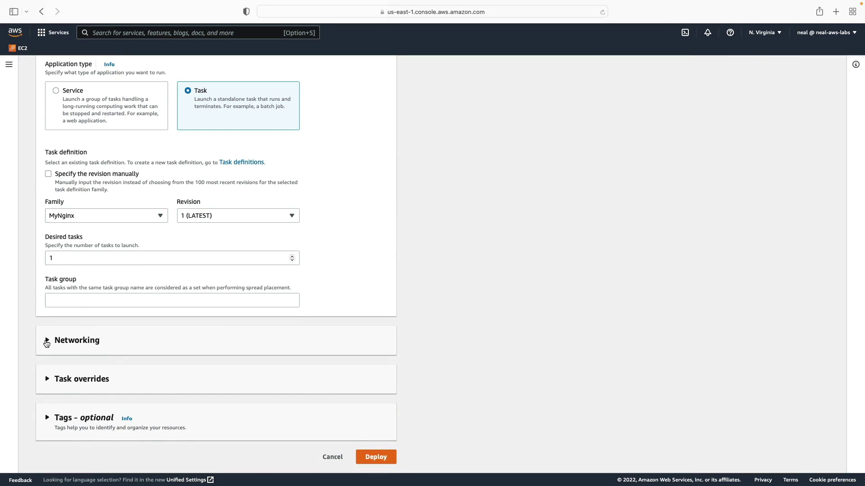
{"action": "left_click", "coordinate": [47, 341]}
{"action": "scroll", "coordinate": [47, 341], "scroll_direction": "down", "scroll_amount": 5}
{"action": "scroll", "coordinate": [47, 343], "scroll_direction": "down", "scroll_amount": 4}
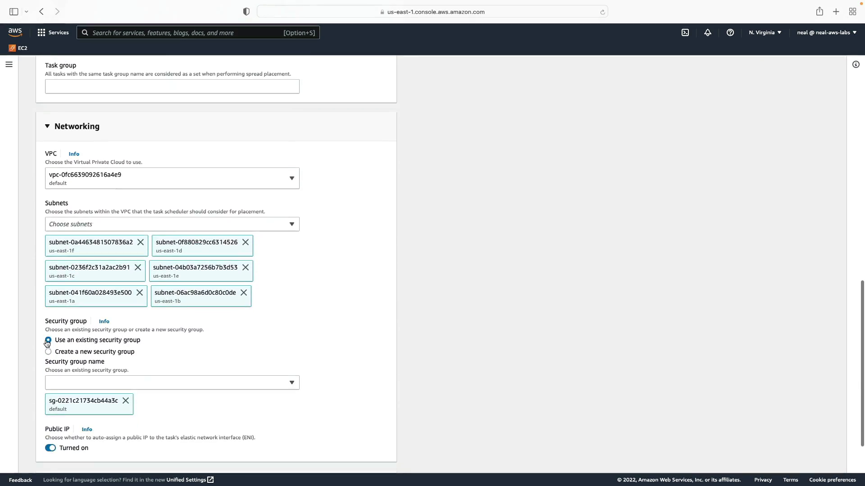
{"action": "scroll", "coordinate": [47, 343], "scroll_direction": "down", "scroll_amount": 2}
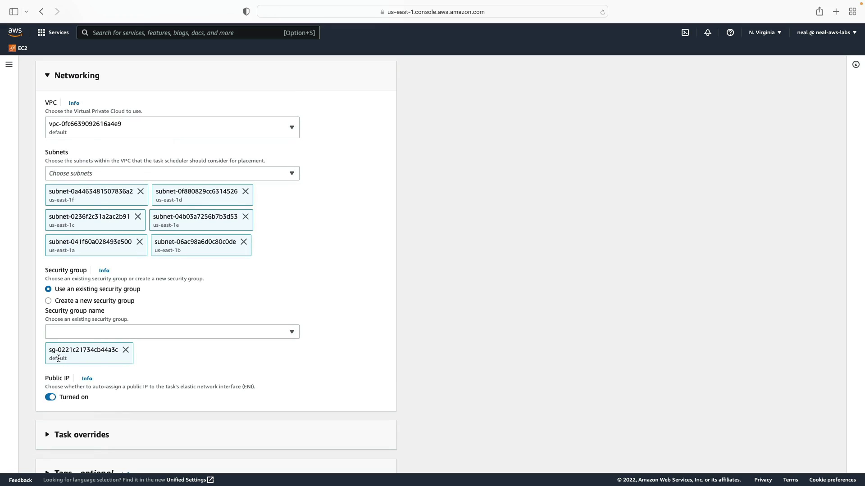
{"action": "scroll", "coordinate": [58, 358], "scroll_direction": "down", "scroll_amount": 3}
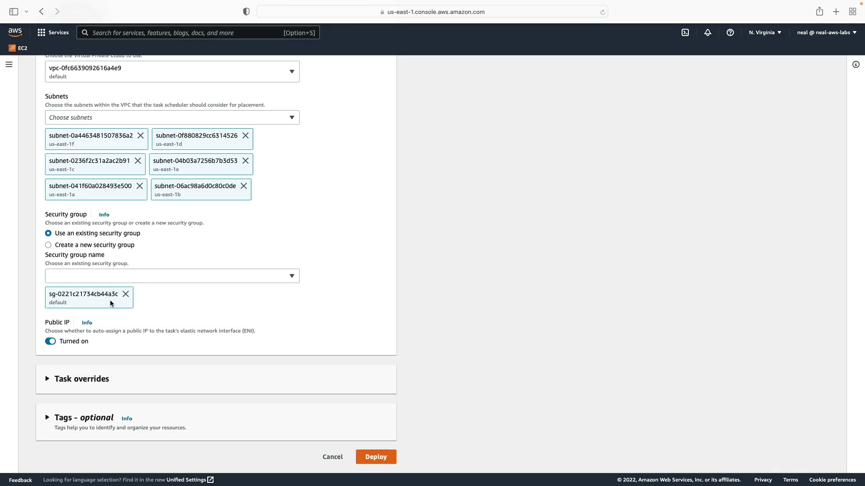
{"action": "left_click", "coordinate": [376, 457]}
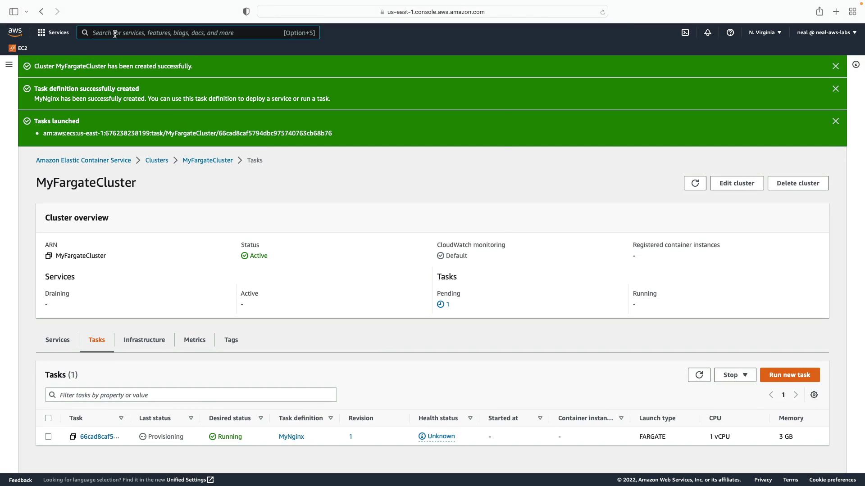
{"action": "type", "text": "vpc"}
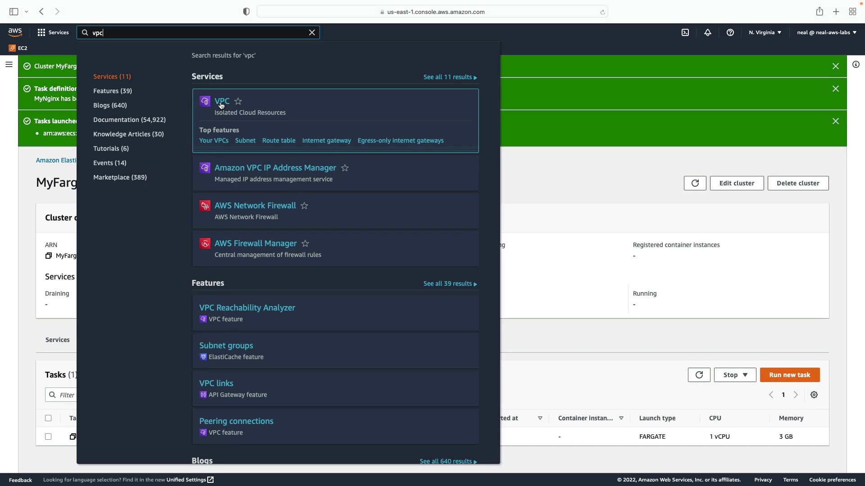
Open the VPC console's default security group sg-0221c21734cb44a3c and edit its inbound rules.
{"action": "left_click", "coordinate": [220, 102], "text": "super"}
{"action": "left_click", "coordinate": [523, 32]}
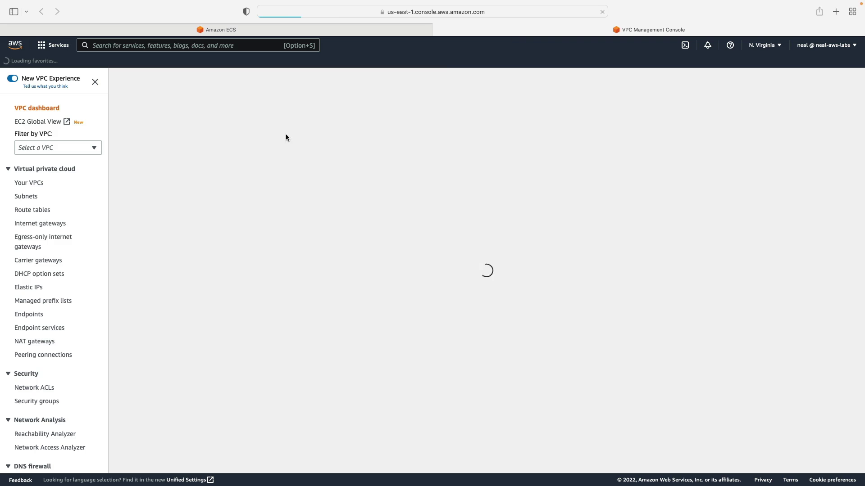
{"action": "left_click", "coordinate": [38, 401]}
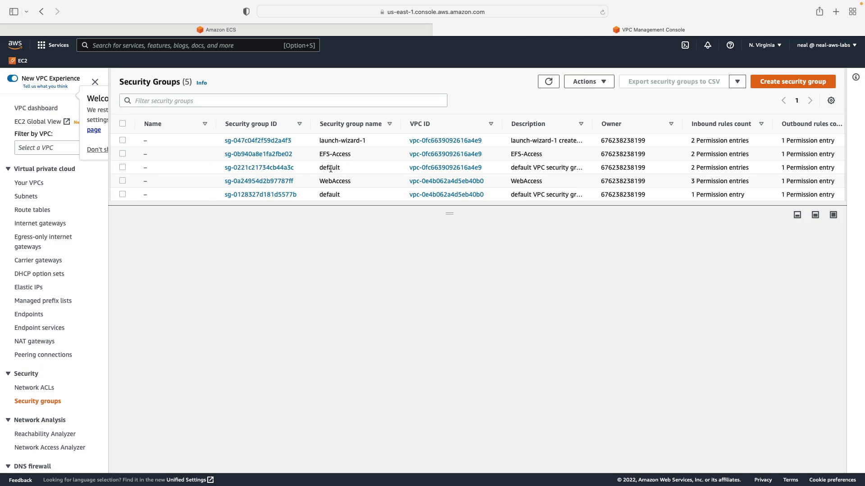
{"action": "left_click", "coordinate": [259, 168]}
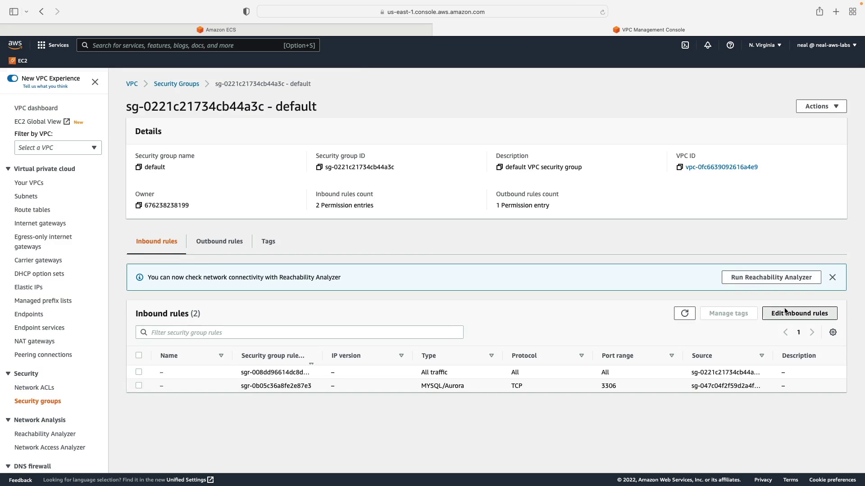
{"action": "left_click", "coordinate": [798, 313]}
Add and save an inbound HTTP port 80 rule with source Anywhere-IPv4 (0.0.0.0/0).
{"action": "left_click", "coordinate": [49, 276]}
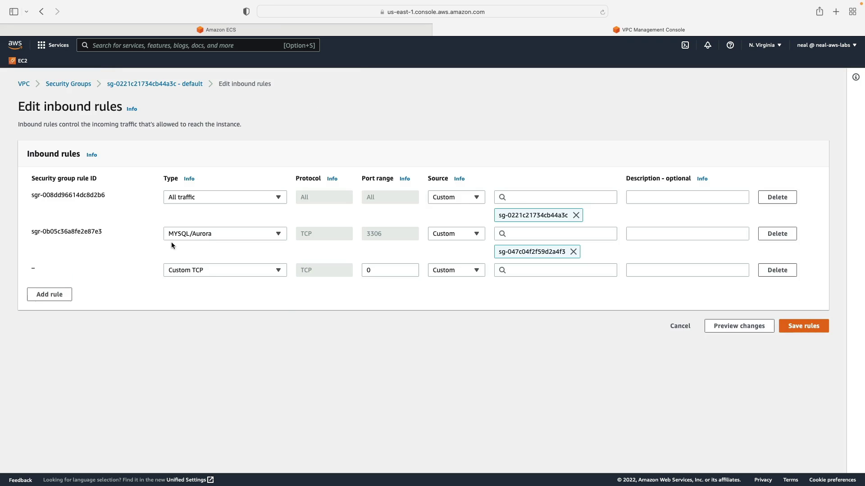
{"action": "left_click", "coordinate": [204, 269]}
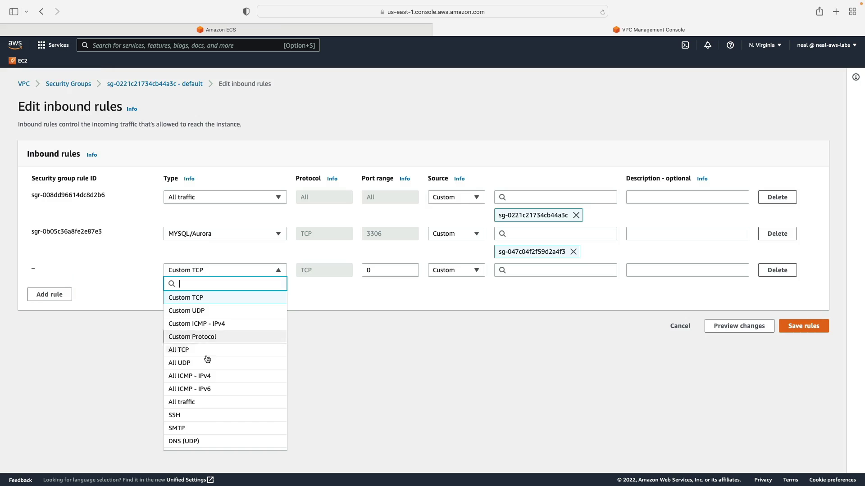
{"action": "scroll", "coordinate": [213, 402], "scroll_direction": "down", "scroll_amount": 1}
{"action": "scroll", "coordinate": [214, 401], "scroll_direction": "down", "scroll_amount": 2}
{"action": "left_click", "coordinate": [204, 389]}
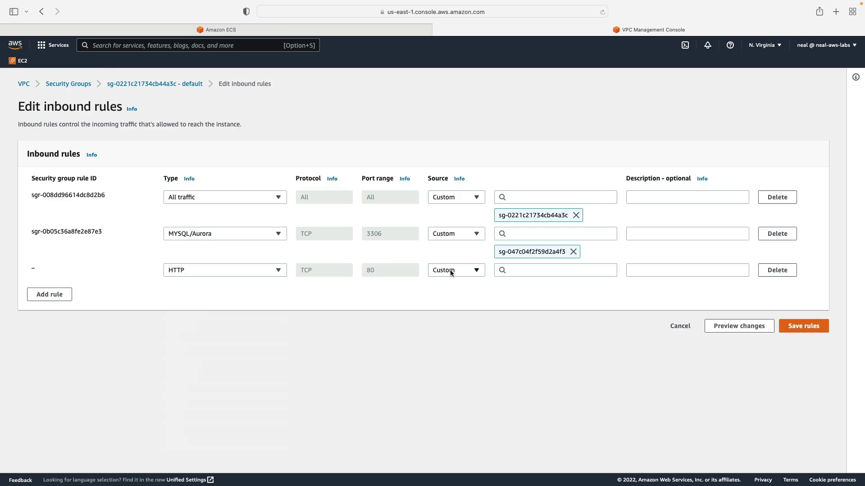
{"action": "left_click", "coordinate": [460, 271]}
{"action": "left_click", "coordinate": [461, 297]}
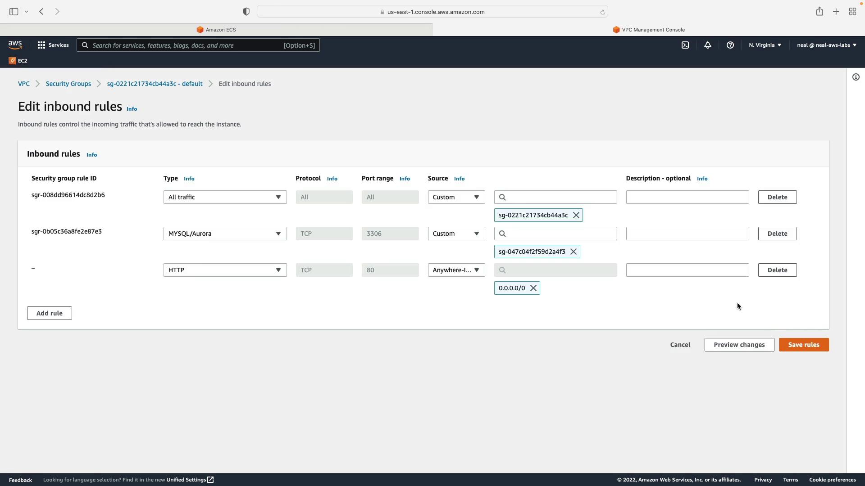
{"action": "left_click", "coordinate": [804, 344]}
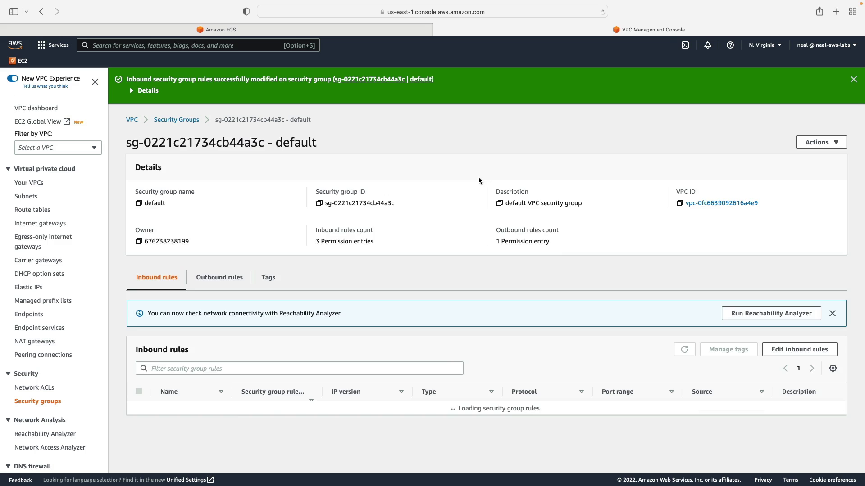
Refresh the ECS task list, open the MyNginx task, and copy its public IP 52.86.2.31.
{"action": "left_click", "coordinate": [236, 29]}
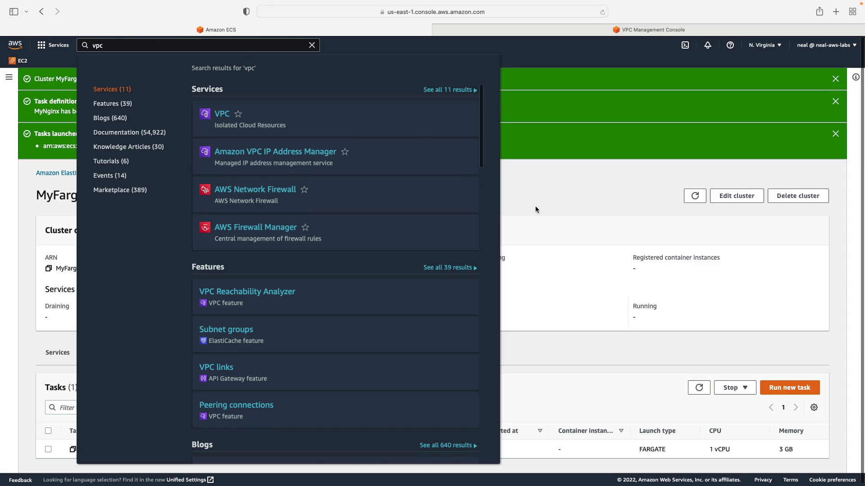
{"action": "left_click", "coordinate": [593, 267]}
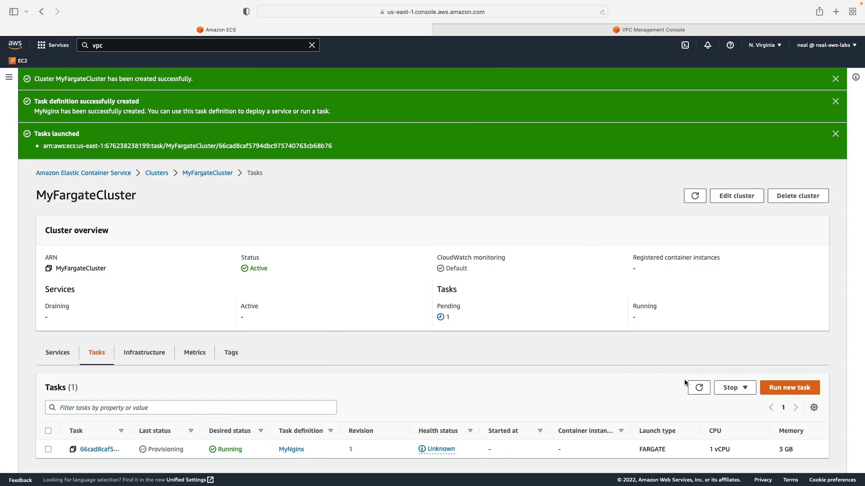
{"action": "left_click", "coordinate": [699, 387]}
{"action": "left_click_drag", "start_coordinate": [126, 429], "coordinate": [176, 432]}
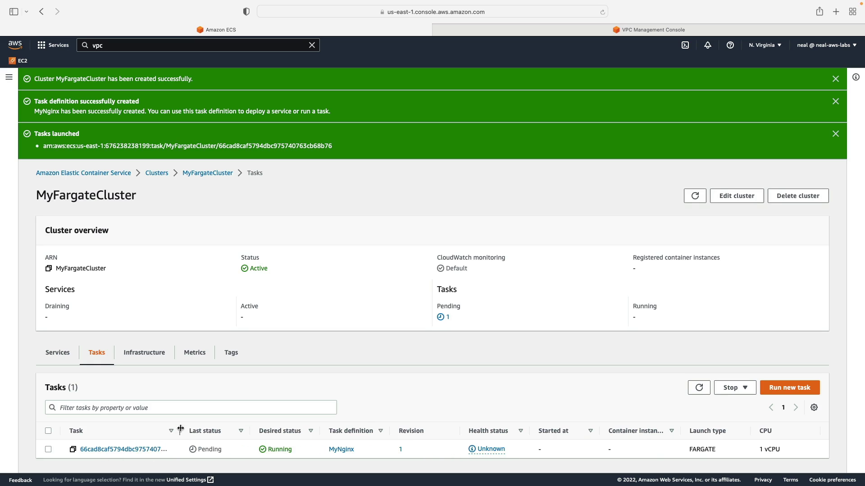
{"action": "left_click", "coordinate": [128, 450]}
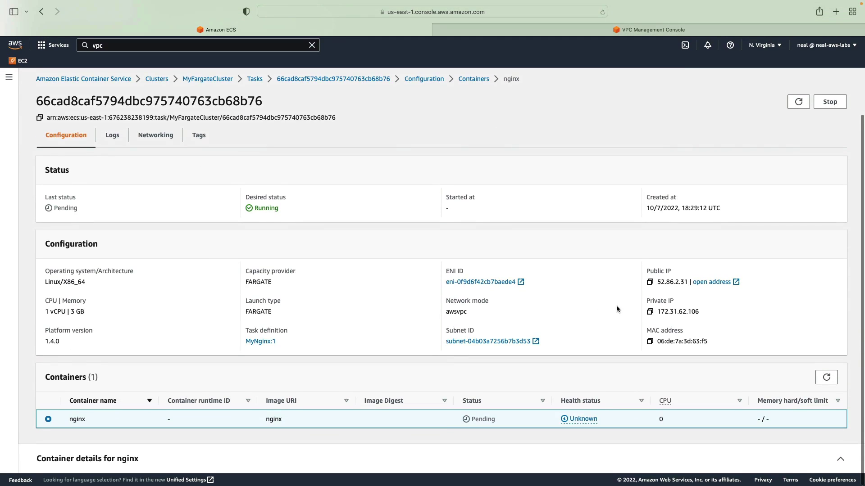
{"action": "left_click", "coordinate": [650, 284]}
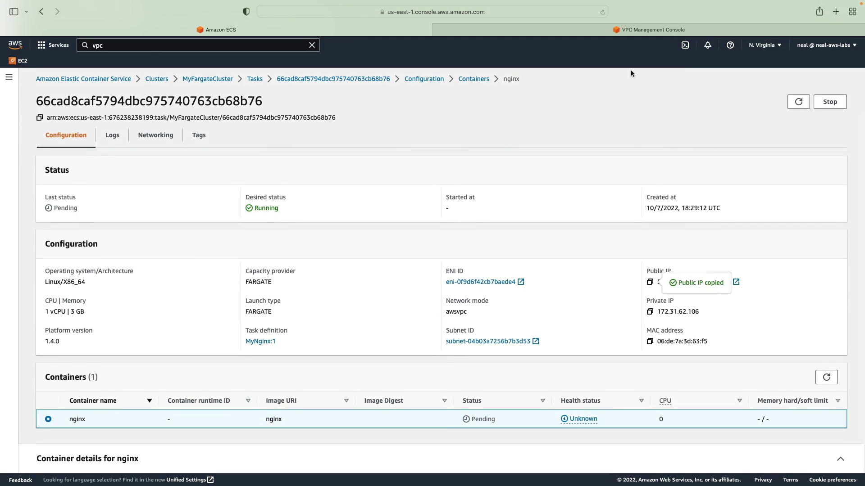
Load 52.86.2.31 in a new Safari tab to see the nginx welcome page.
{"action": "left_click", "coordinate": [835, 12]}
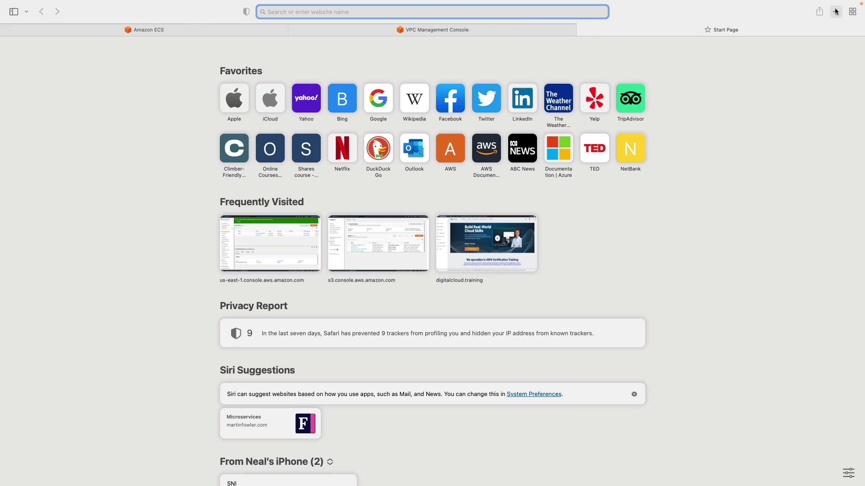
{"action": "key", "text": "super+v"}
{"action": "key", "text": "Return"}
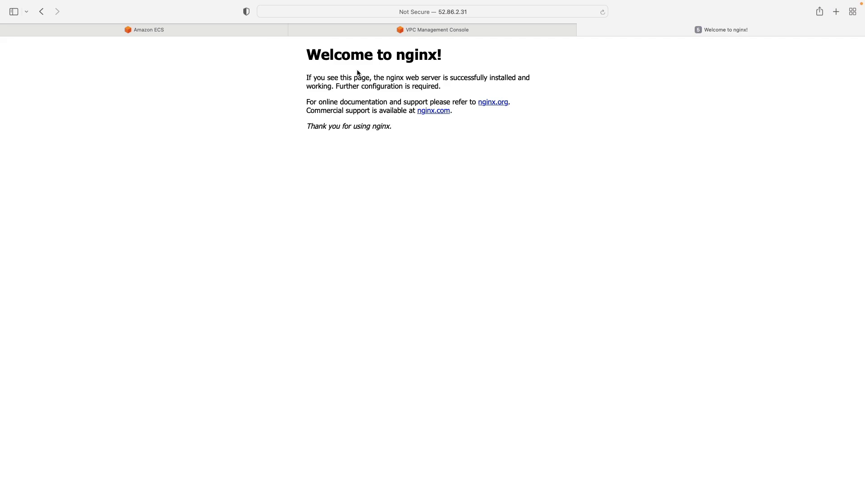
{"action": "left_click", "coordinate": [174, 31]}
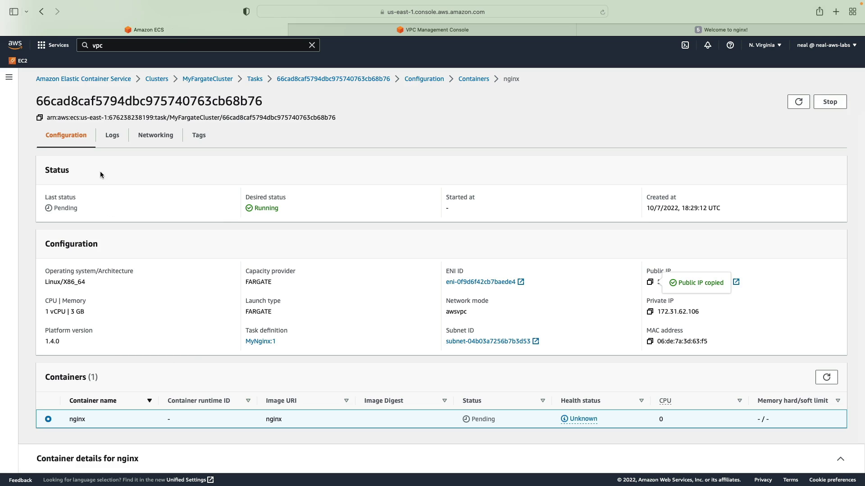
Stop the selected MyNginx task from the cluster's task list and refresh its status.
{"action": "left_click", "coordinate": [255, 79]}
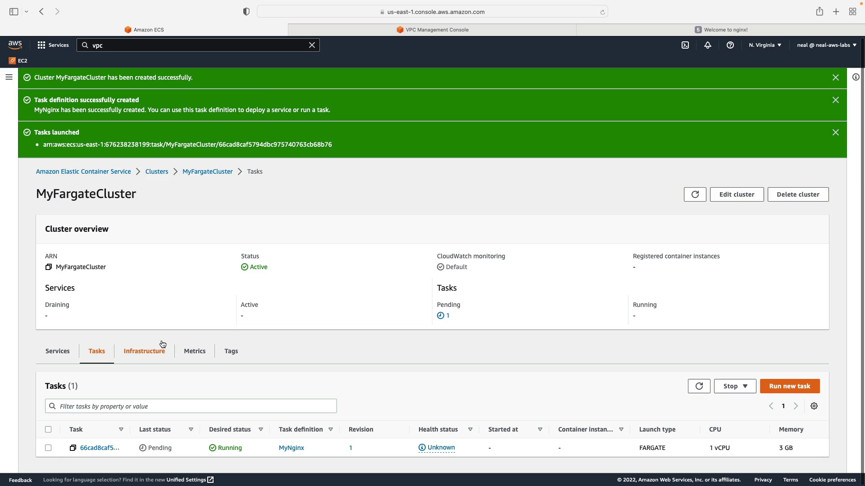
{"action": "left_click", "coordinate": [48, 448]}
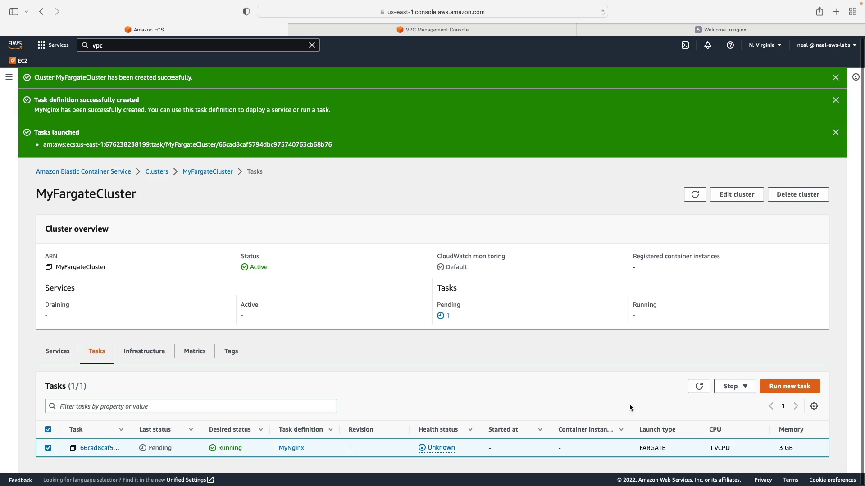
{"action": "left_click", "coordinate": [733, 386]}
{"action": "left_click", "coordinate": [742, 400]}
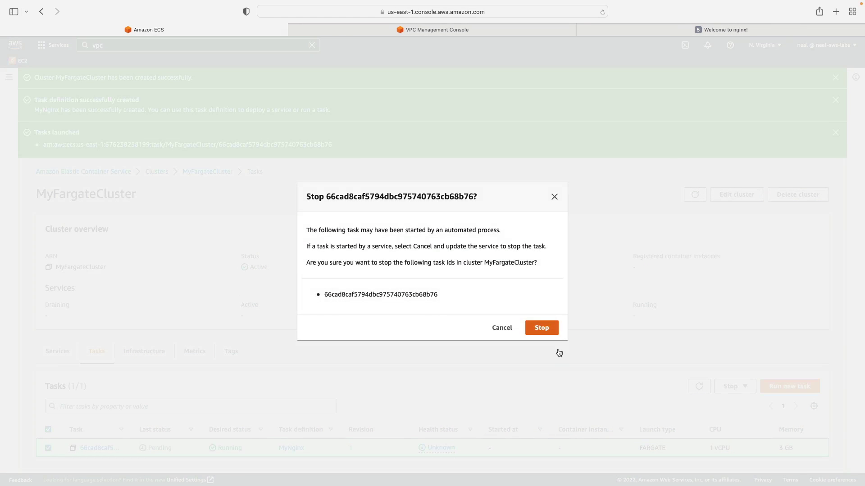
{"action": "left_click", "coordinate": [541, 329]}
{"action": "left_click", "coordinate": [699, 386]}
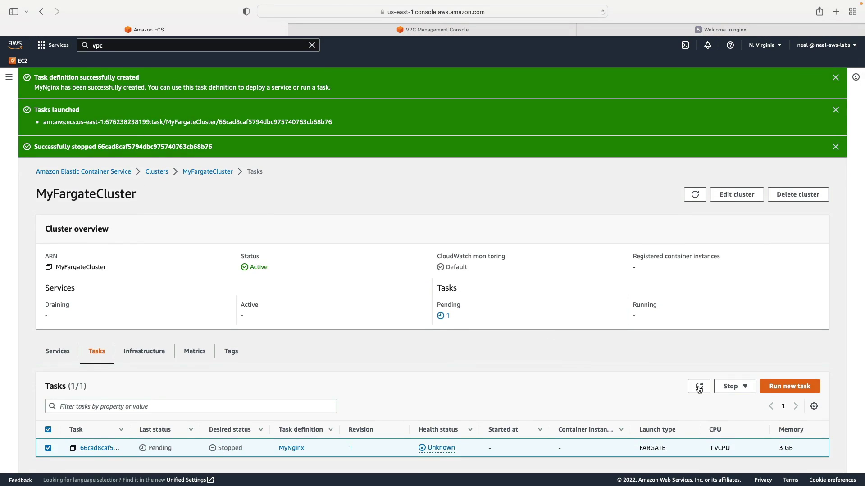
Show MyFargateCluster's empty Services list with the notification banners dismissed.
{"action": "left_click", "coordinate": [57, 351]}
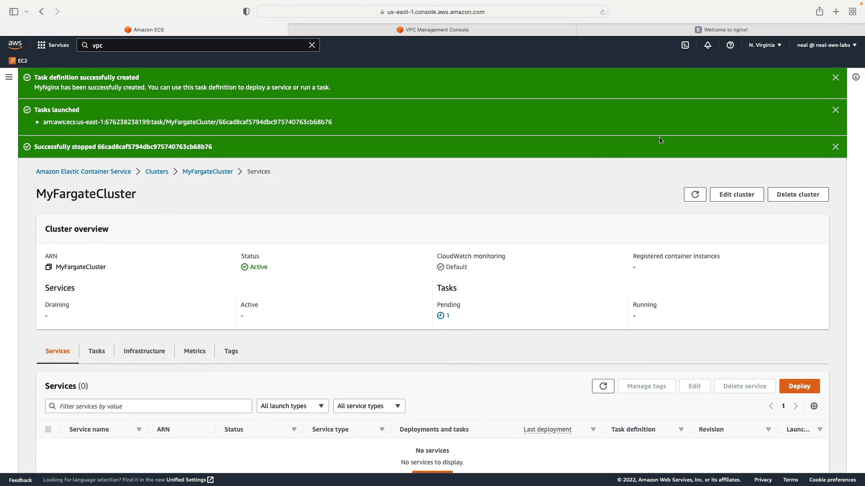
{"action": "left_click", "coordinate": [835, 77]}
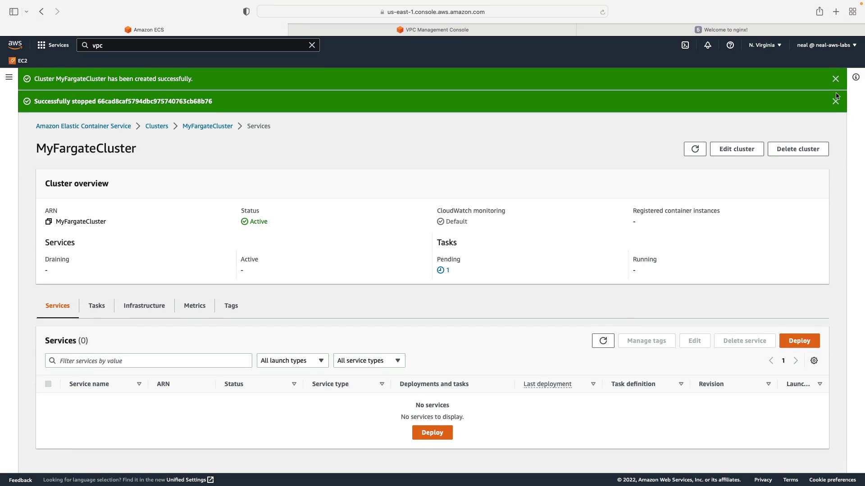
{"action": "left_click", "coordinate": [835, 78]}
{"action": "left_click", "coordinate": [835, 79]}
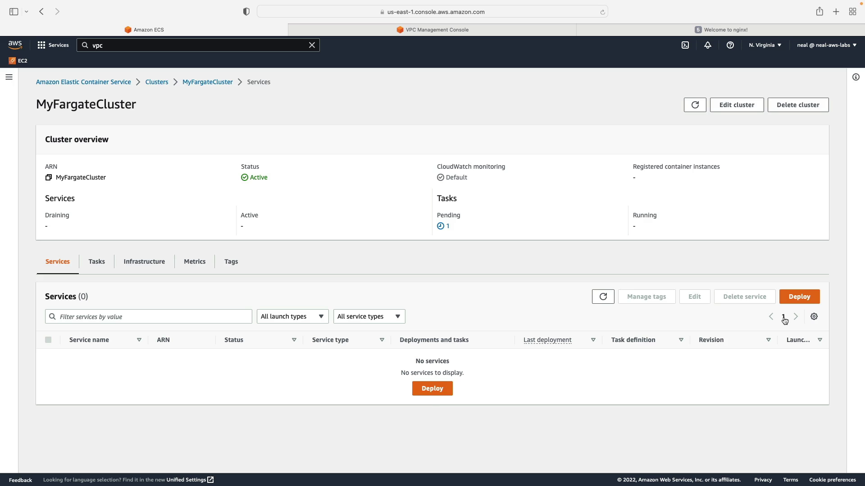
Fill the new service form: MyNginx family, name MyService, 2 desired tasks, load balancer None.
{"action": "left_click", "coordinate": [799, 297]}
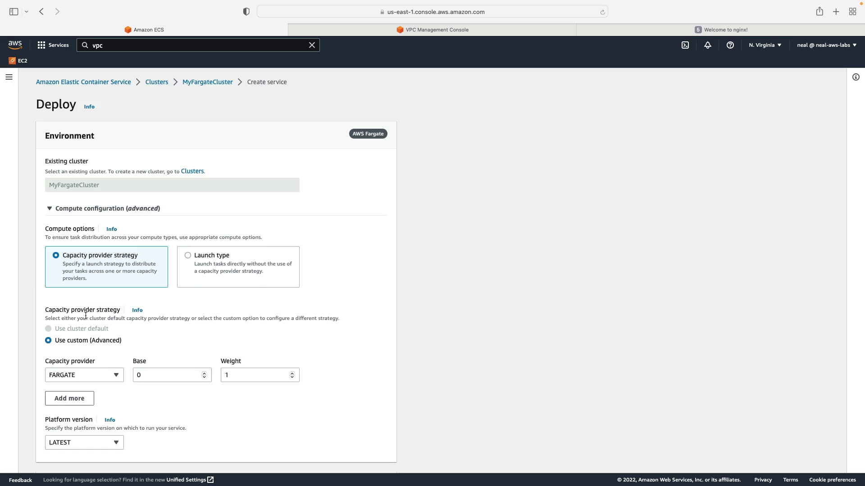
{"action": "scroll", "coordinate": [85, 317], "scroll_direction": "down", "scroll_amount": 5}
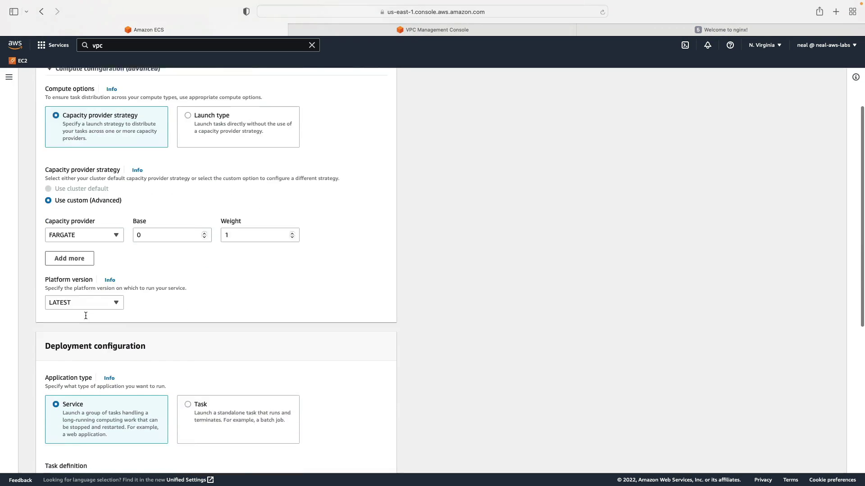
{"action": "scroll", "coordinate": [86, 317], "scroll_direction": "down", "scroll_amount": 4}
{"action": "scroll", "coordinate": [85, 316], "scroll_direction": "down", "scroll_amount": 4}
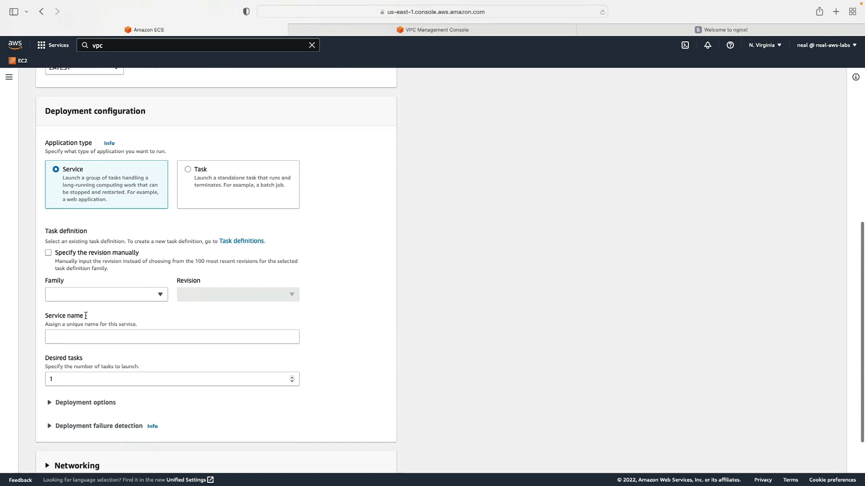
{"action": "left_click", "coordinate": [81, 288]}
{"action": "left_click", "coordinate": [73, 316]}
{"action": "scroll", "coordinate": [73, 314], "scroll_direction": "down", "scroll_amount": 4}
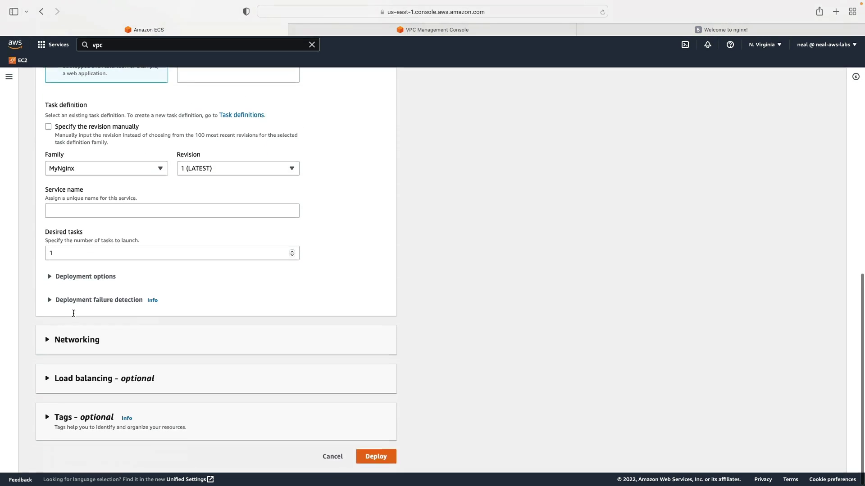
{"action": "left_click", "coordinate": [58, 212]}
{"action": "type", "text": "MyService"}
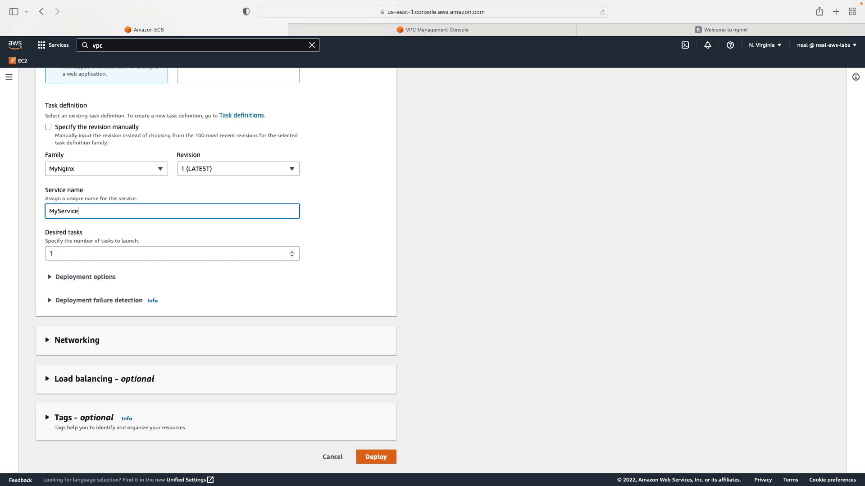
{"action": "left_click_drag", "start_coordinate": [63, 253], "coordinate": [36, 252]}
{"action": "type", "text": "2"}
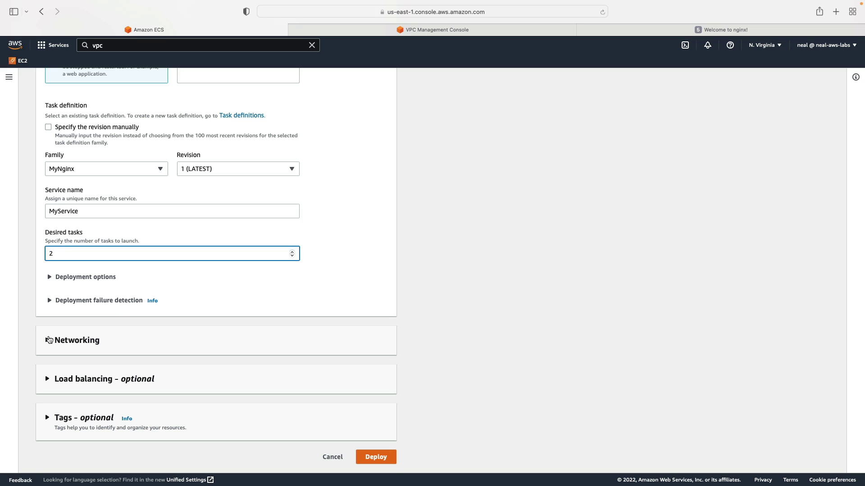
{"action": "left_click", "coordinate": [48, 340]}
{"action": "scroll", "coordinate": [47, 340], "scroll_direction": "down", "scroll_amount": 5}
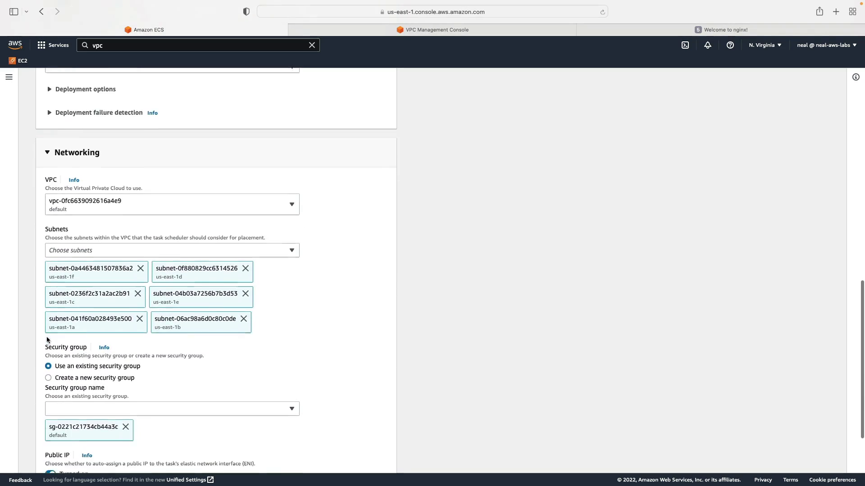
{"action": "scroll", "coordinate": [48, 340], "scroll_direction": "down", "scroll_amount": 5}
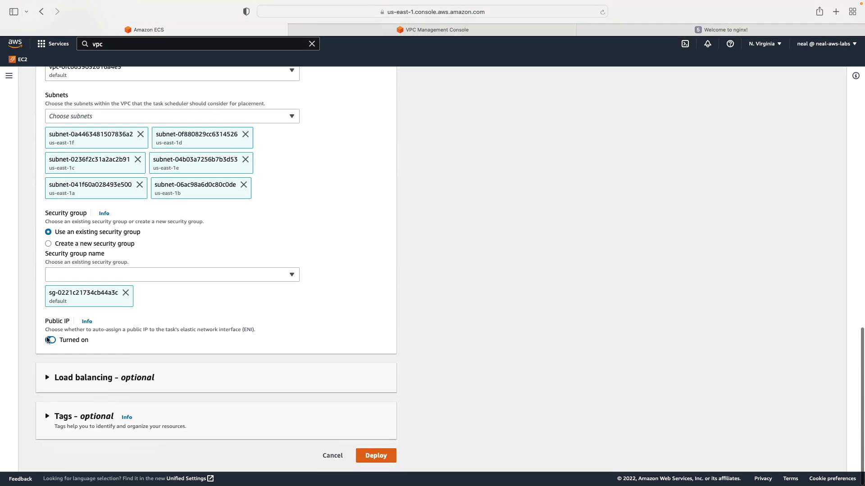
{"action": "left_click", "coordinate": [46, 379]}
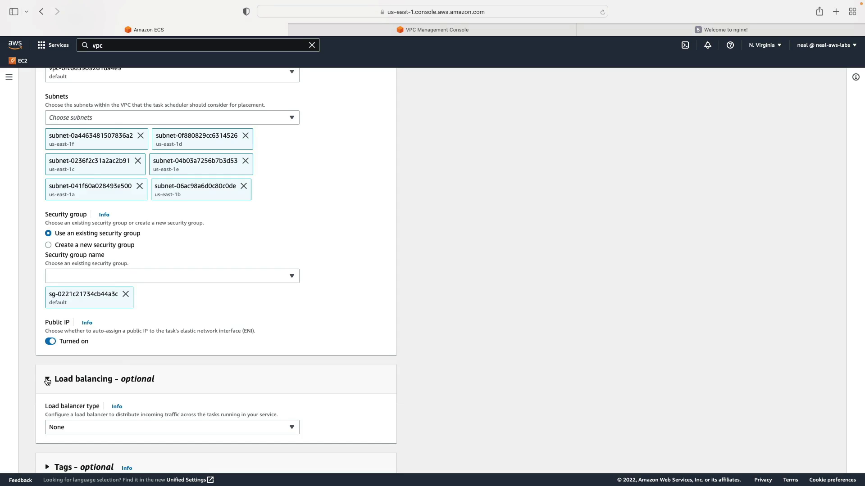
{"action": "scroll", "coordinate": [47, 380], "scroll_direction": "down", "scroll_amount": 2}
{"action": "left_click", "coordinate": [169, 378]}
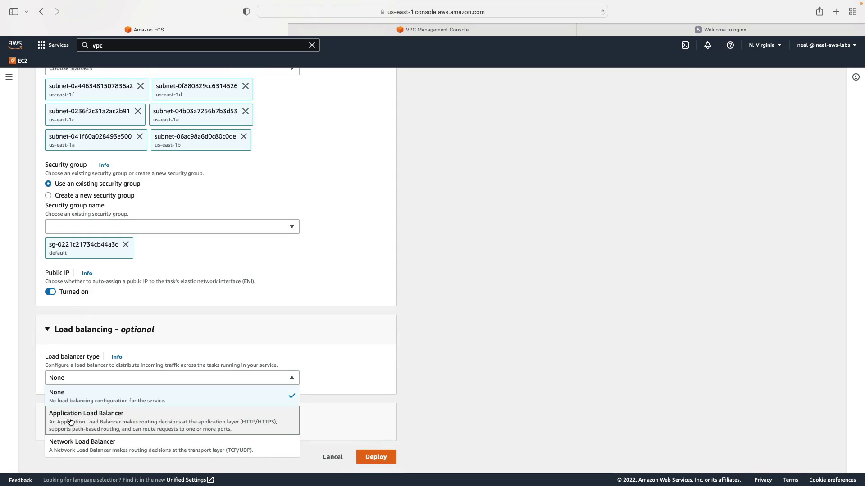
{"action": "left_click", "coordinate": [34, 369]}
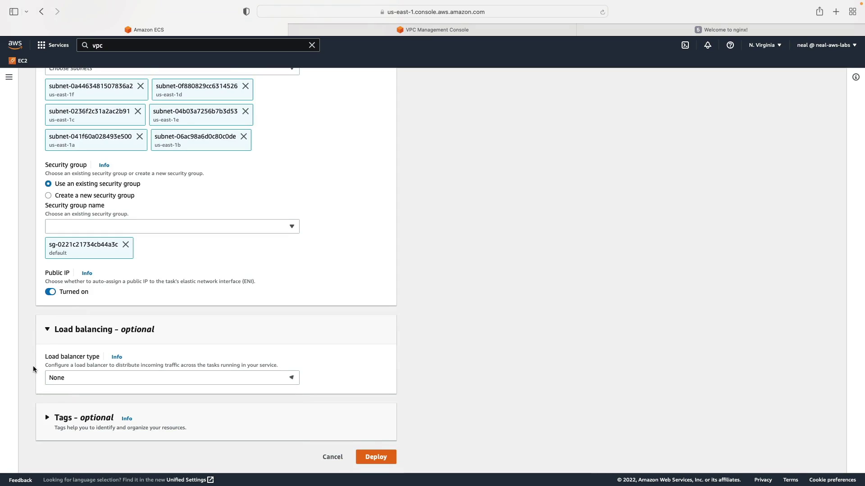
Submit the MyService deployment and refresh until it shows 2/2 tasks running.
{"action": "left_click", "coordinate": [373, 458]}
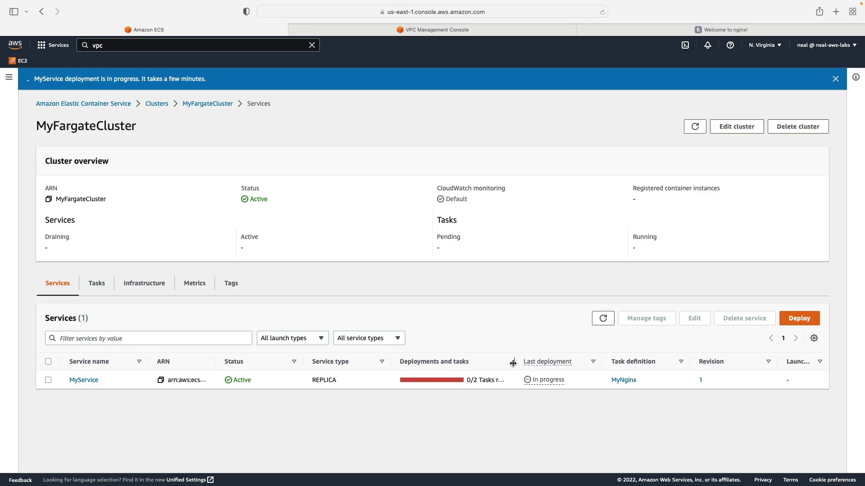
{"action": "left_click_drag", "start_coordinate": [515, 362], "coordinate": [560, 362]}
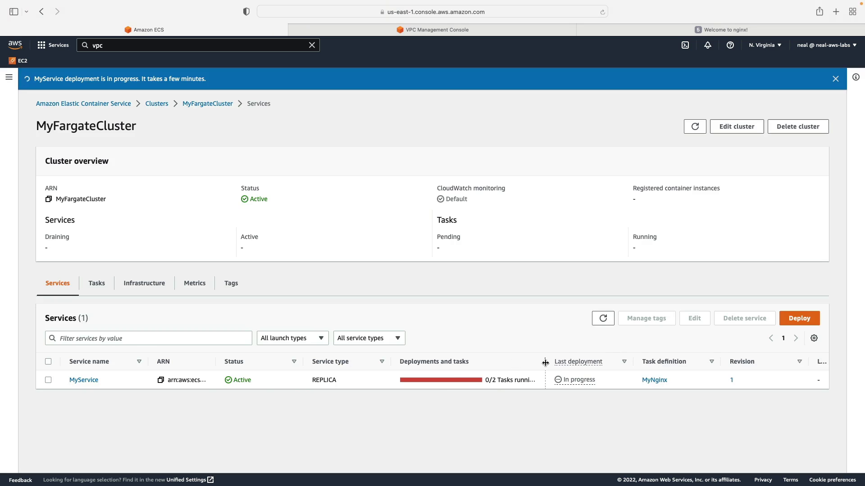
{"action": "left_click", "coordinate": [603, 318]}
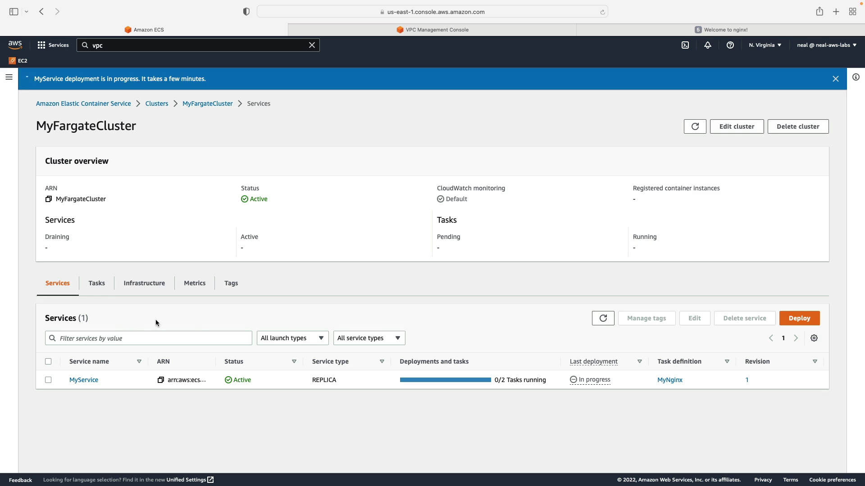
{"action": "left_click", "coordinate": [97, 284]}
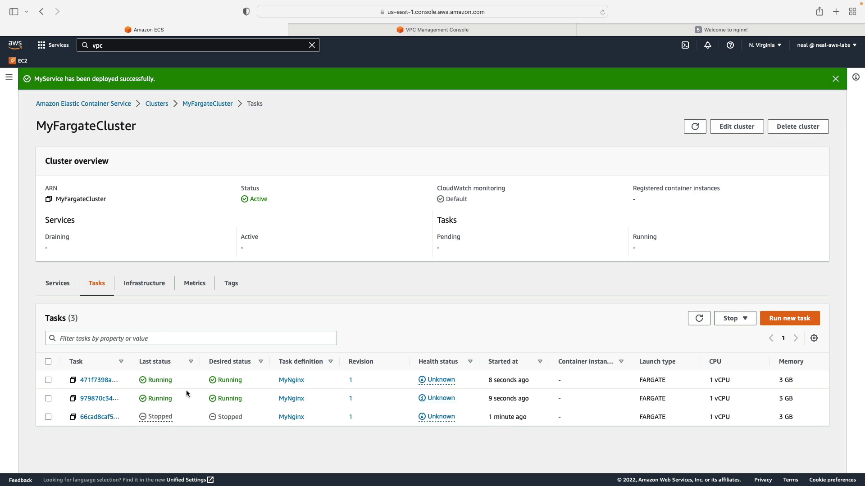
{"action": "left_click", "coordinate": [51, 286]}
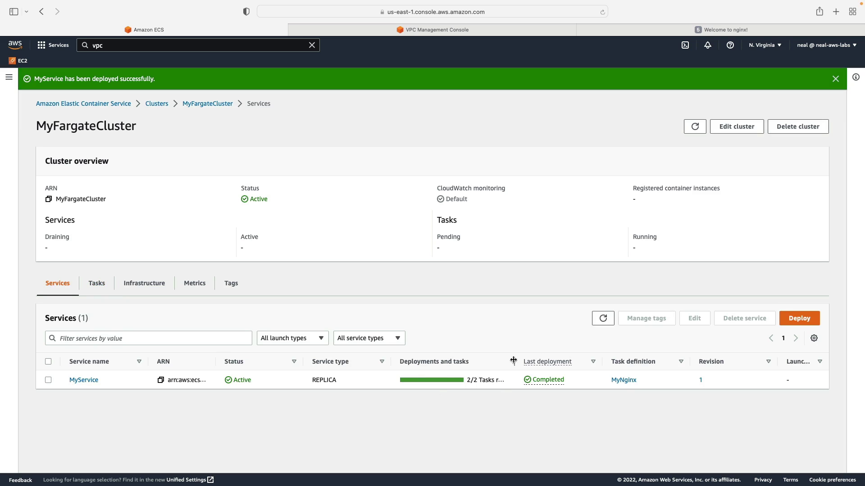
{"action": "left_click_drag", "start_coordinate": [515, 362], "coordinate": [571, 365]}
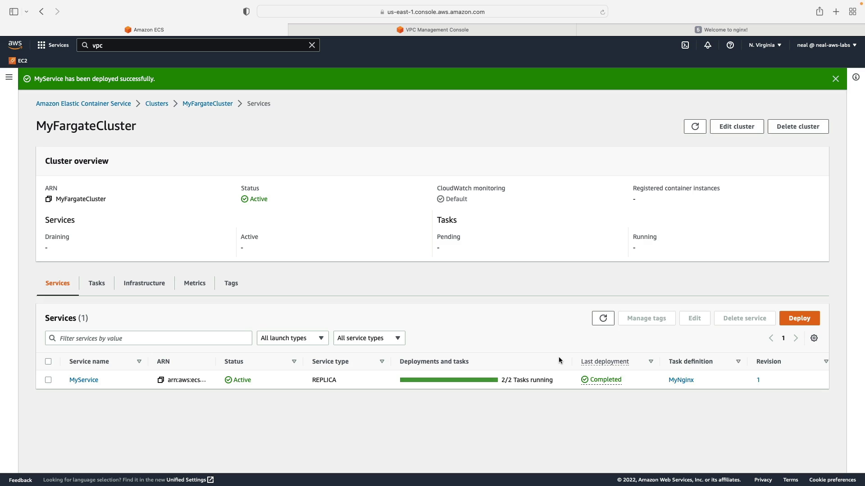
Delete MyService with Force delete checked, confirming with the word 'delete'.
{"action": "left_click", "coordinate": [48, 379]}
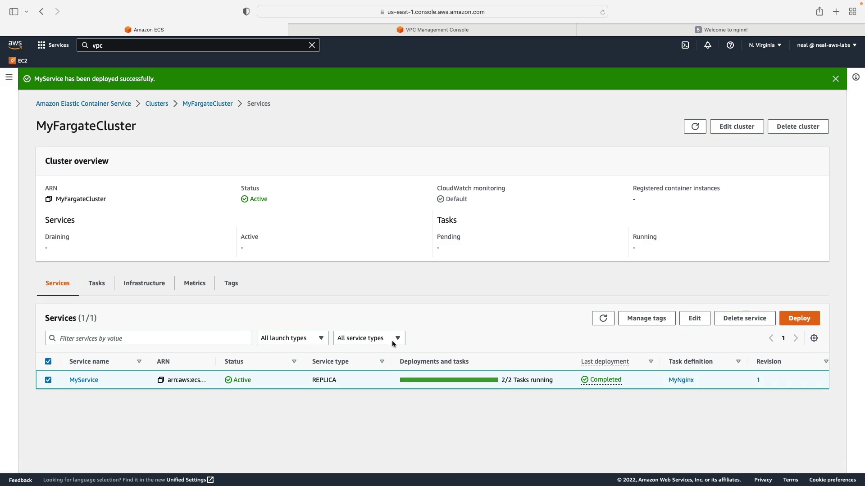
{"action": "left_click", "coordinate": [731, 317]}
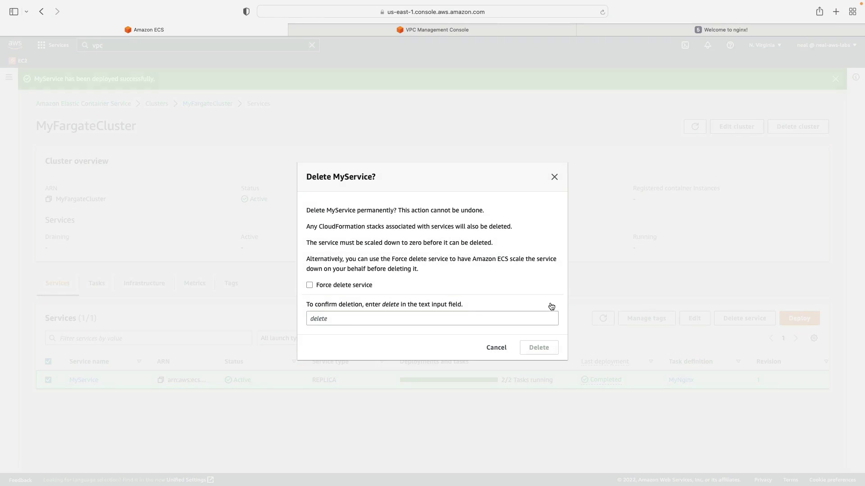
{"action": "left_click", "coordinate": [347, 319]}
{"action": "type", "text": "delete"}
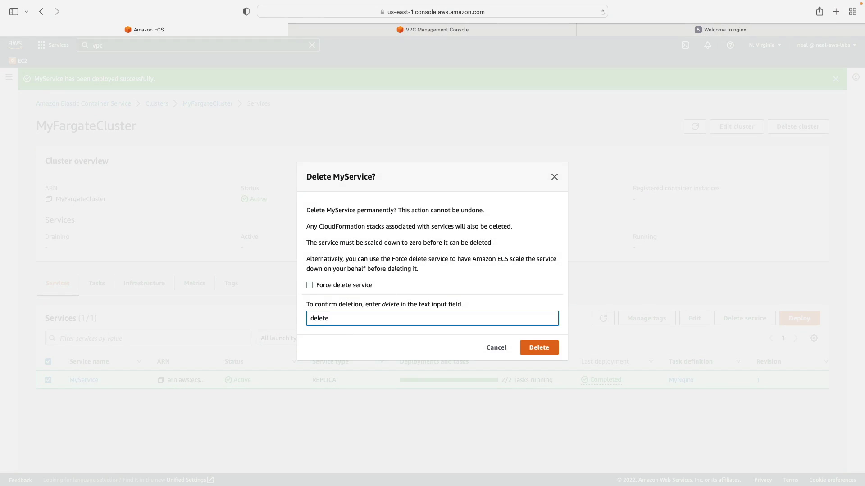
{"action": "left_click", "coordinate": [308, 285]}
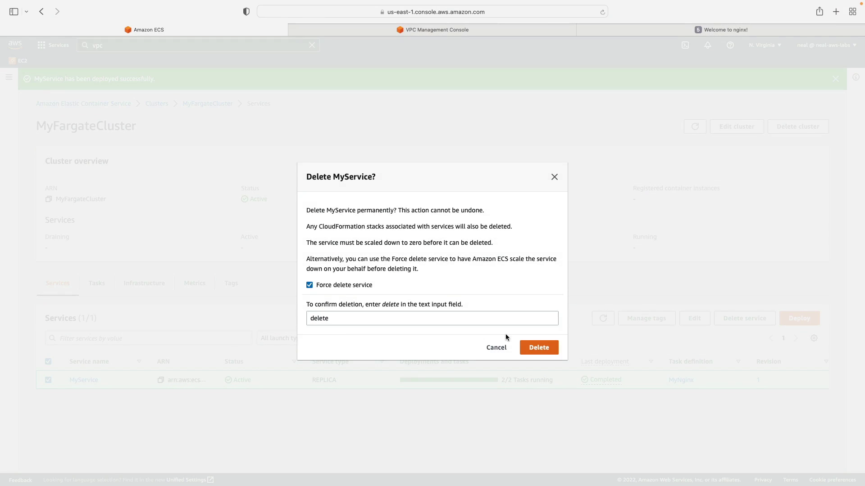
{"action": "left_click", "coordinate": [538, 347]}
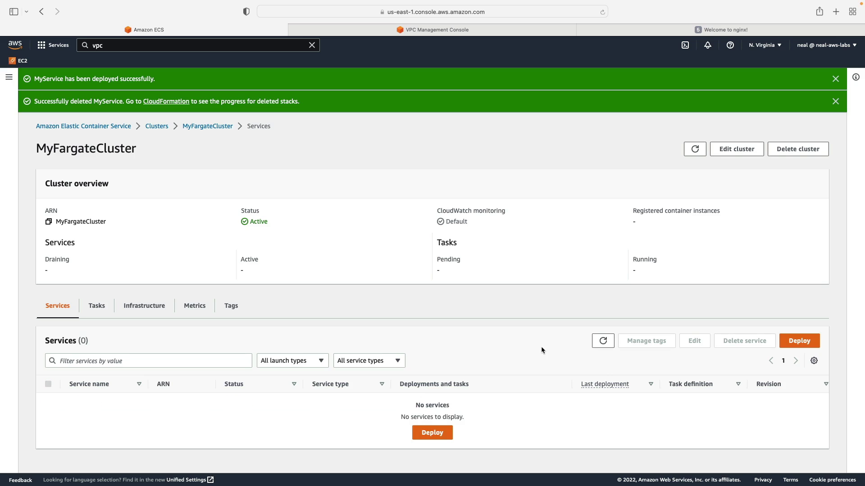